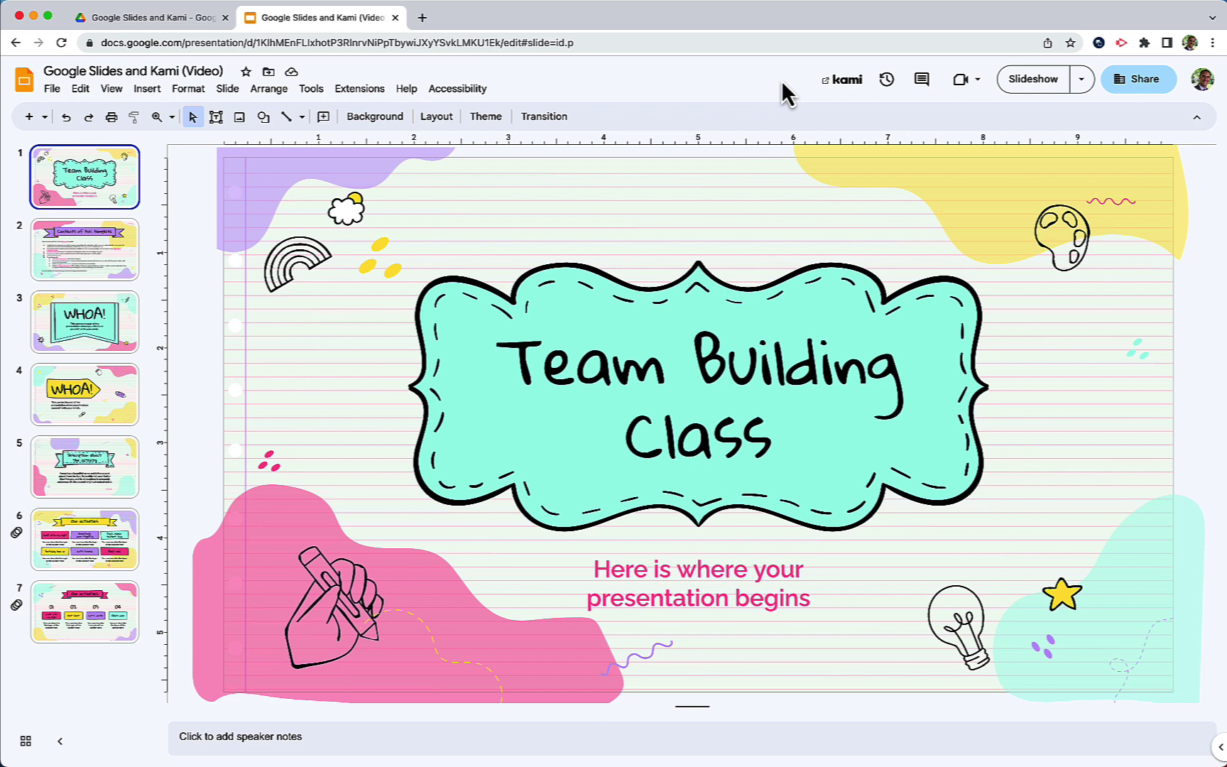
# Step: Step through the template slides from Contents to Our activities and back to the WHOA! slide
pyautogui.click(106, 248)
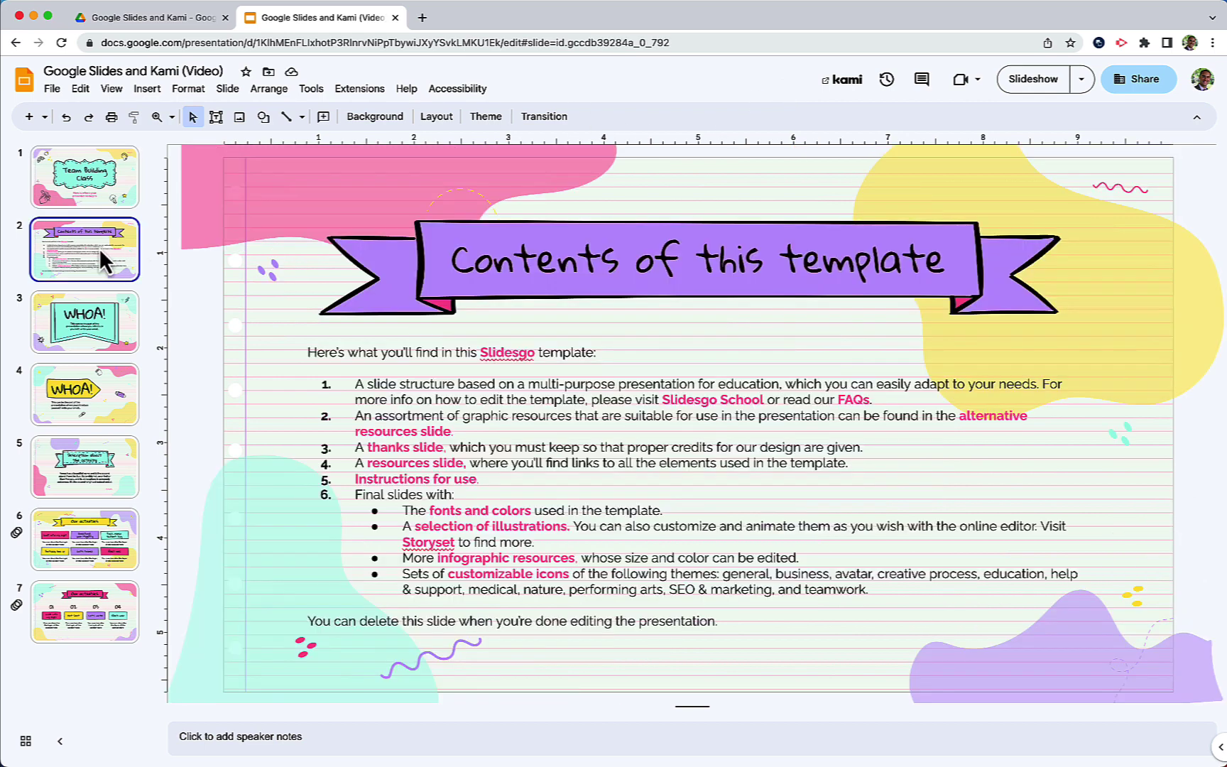
pyautogui.press('Down')
pyautogui.press('Down')
pyautogui.press('Down')
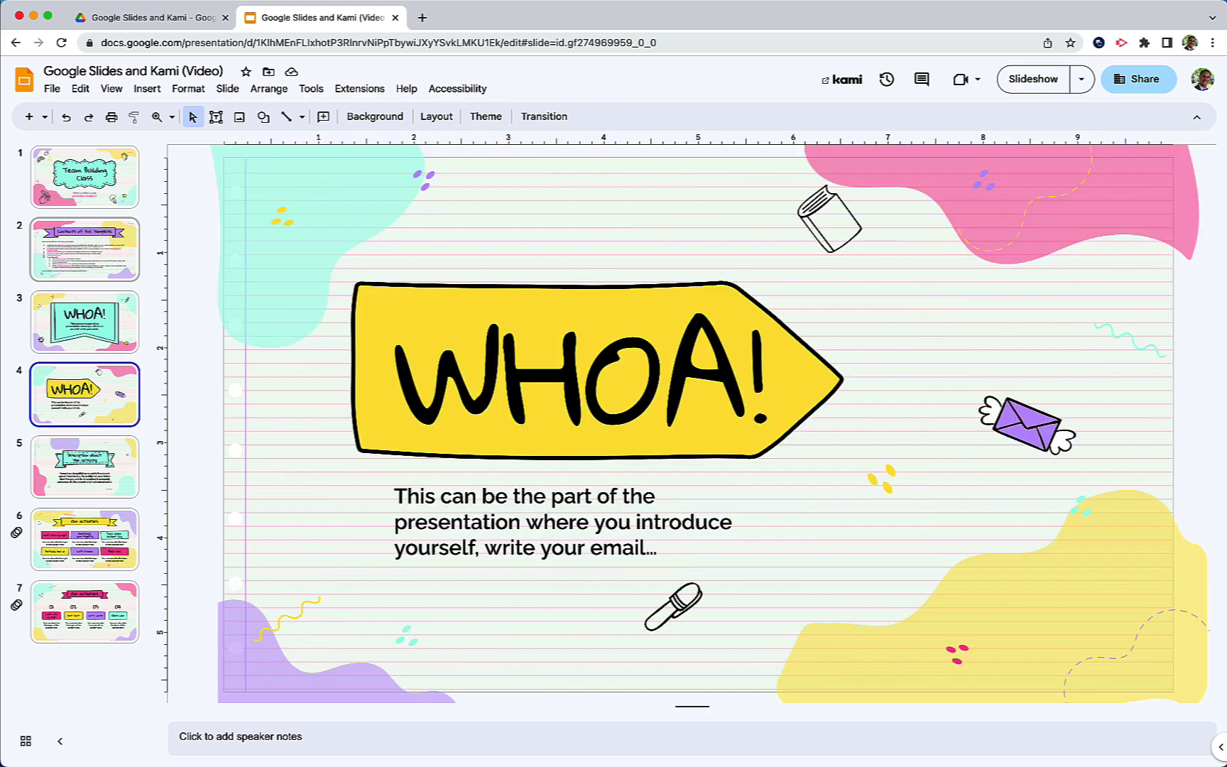
pyautogui.press('Down')
pyautogui.press('Down')
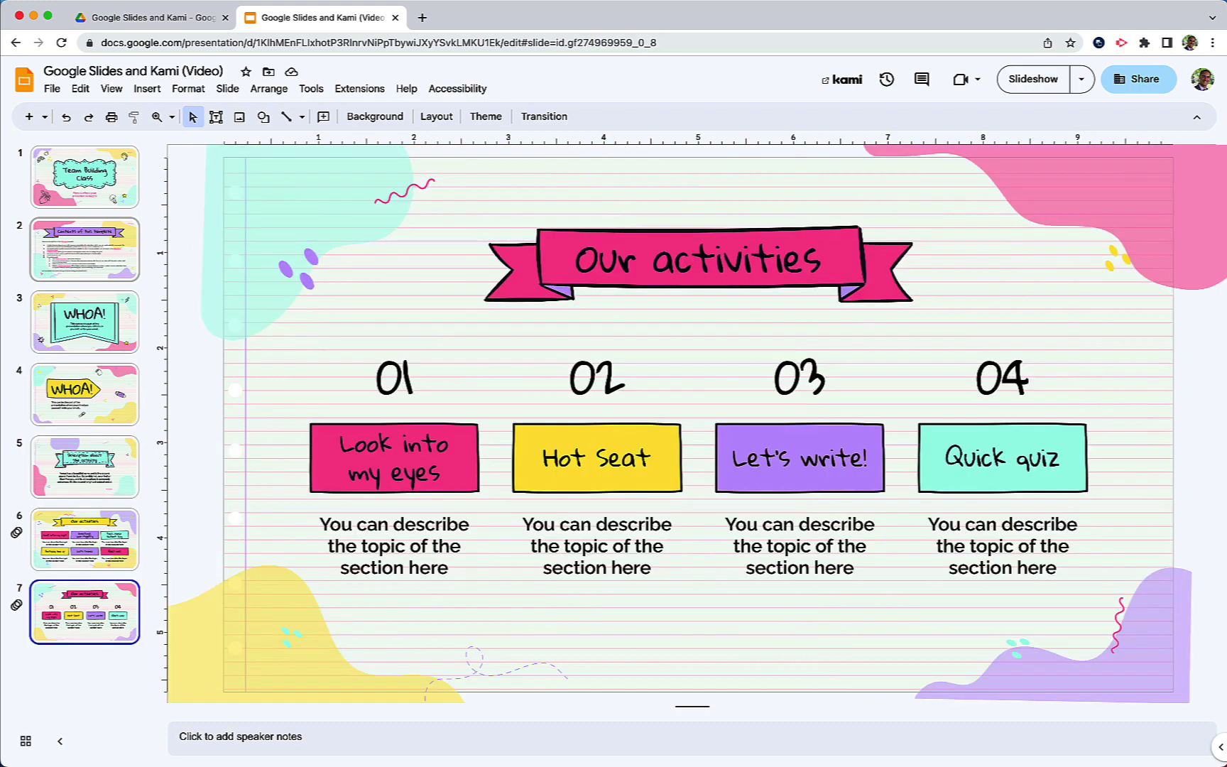
pyautogui.press('Up')
pyautogui.press('Up')
pyautogui.press('Up')
pyautogui.press('Up')
pyautogui.press('Up')
pyautogui.press('Up')
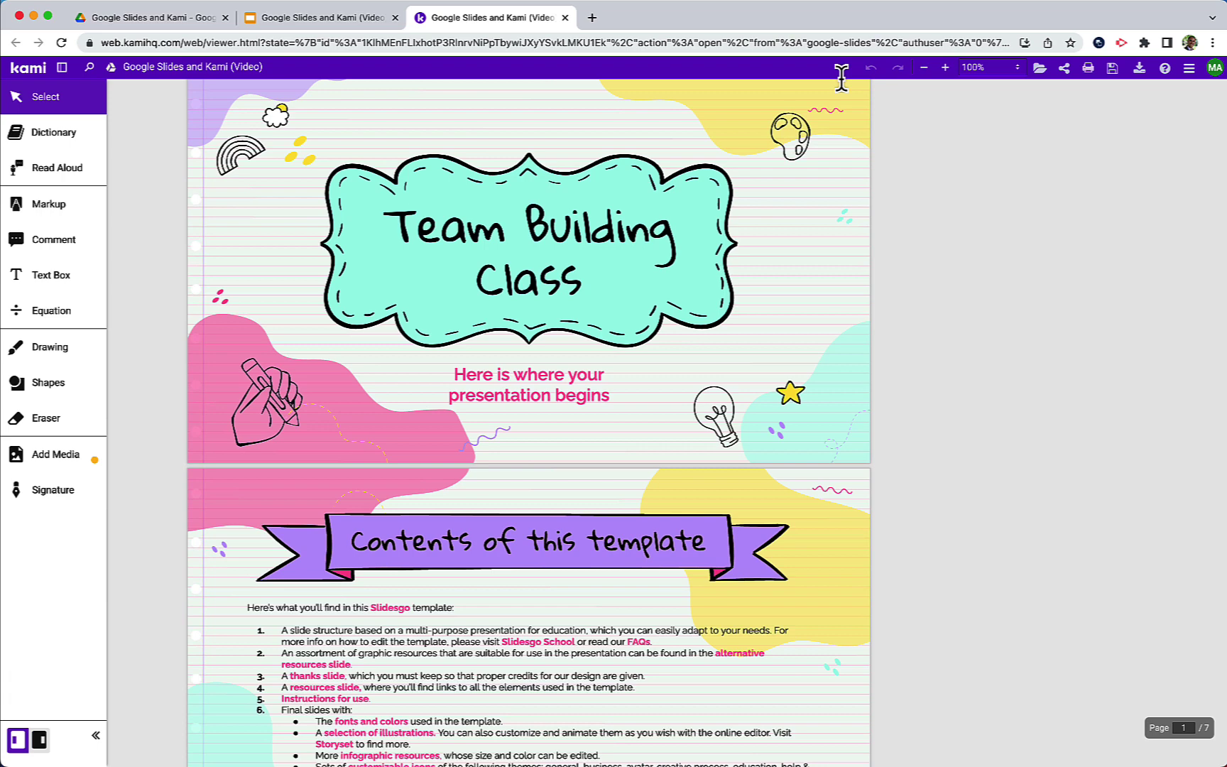
# Step: Scroll through all seven pages of the deck in Kami and back up
pyautogui.scroll(-10, 611, 350)
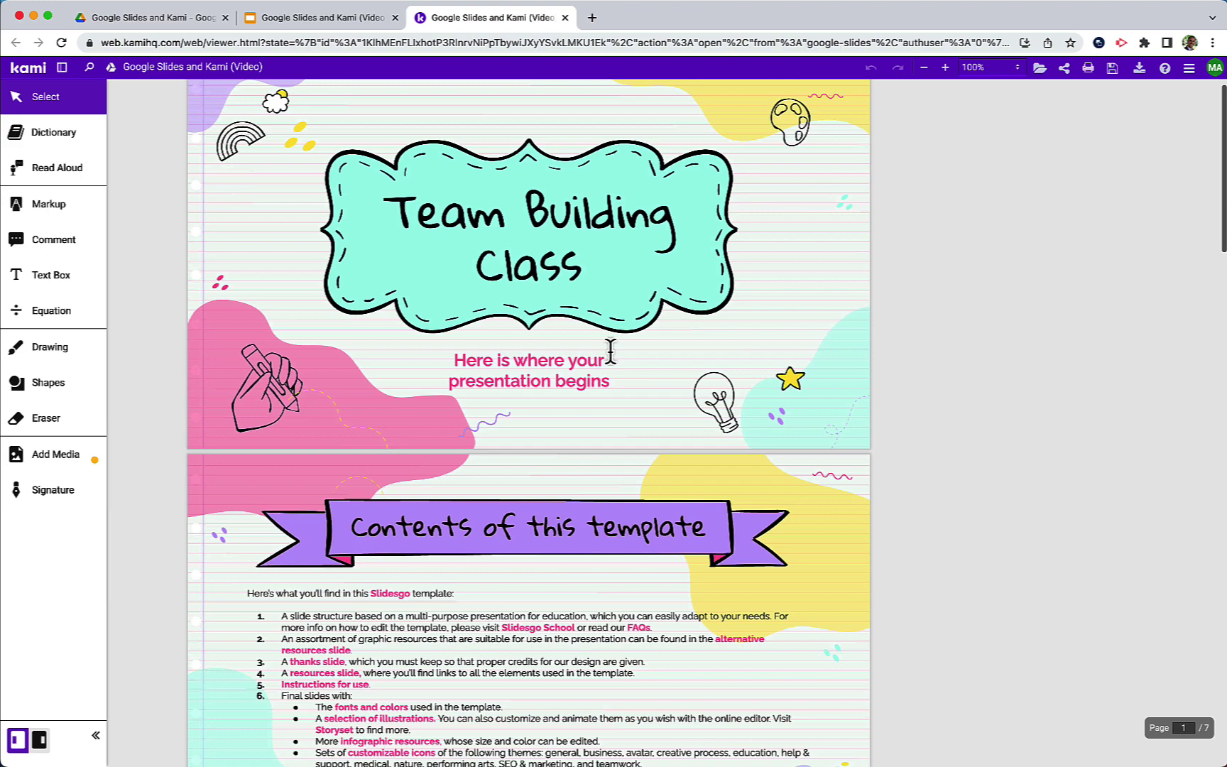
pyautogui.scroll(-17, 611, 349)
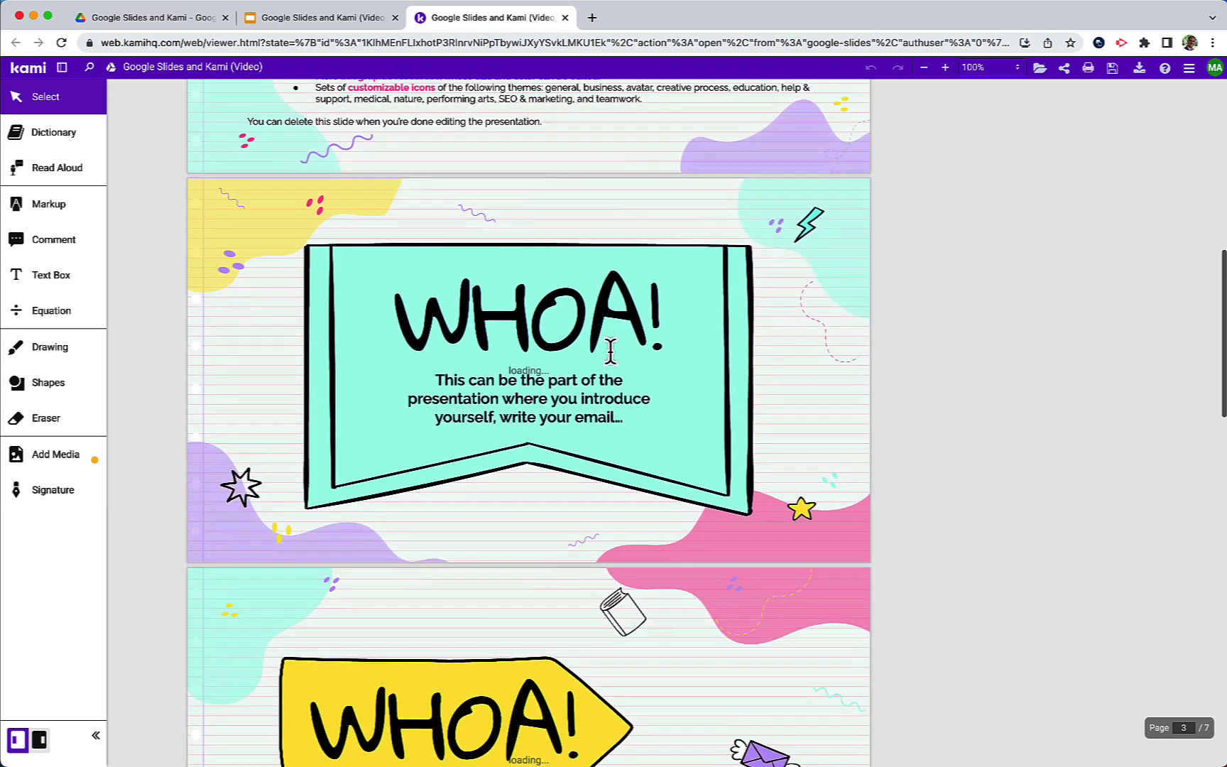
pyautogui.scroll(-19, 612, 359)
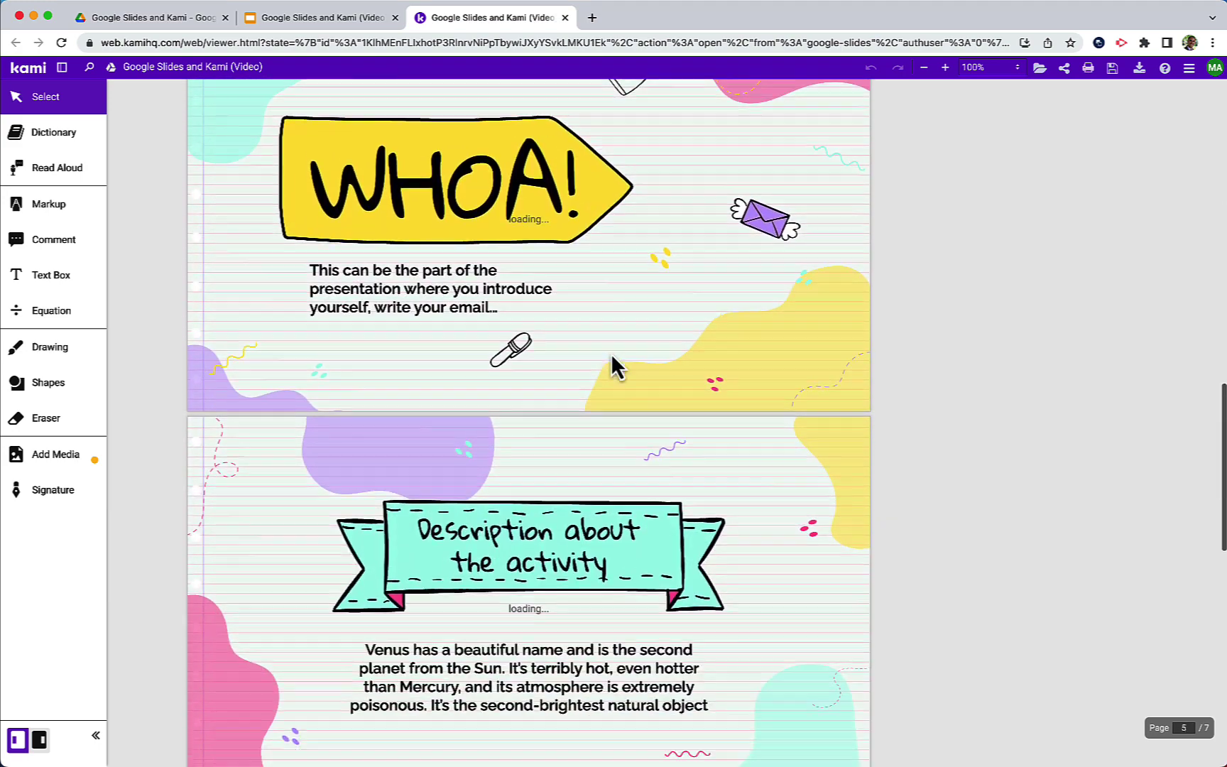
pyautogui.scroll(-13, 611, 355)
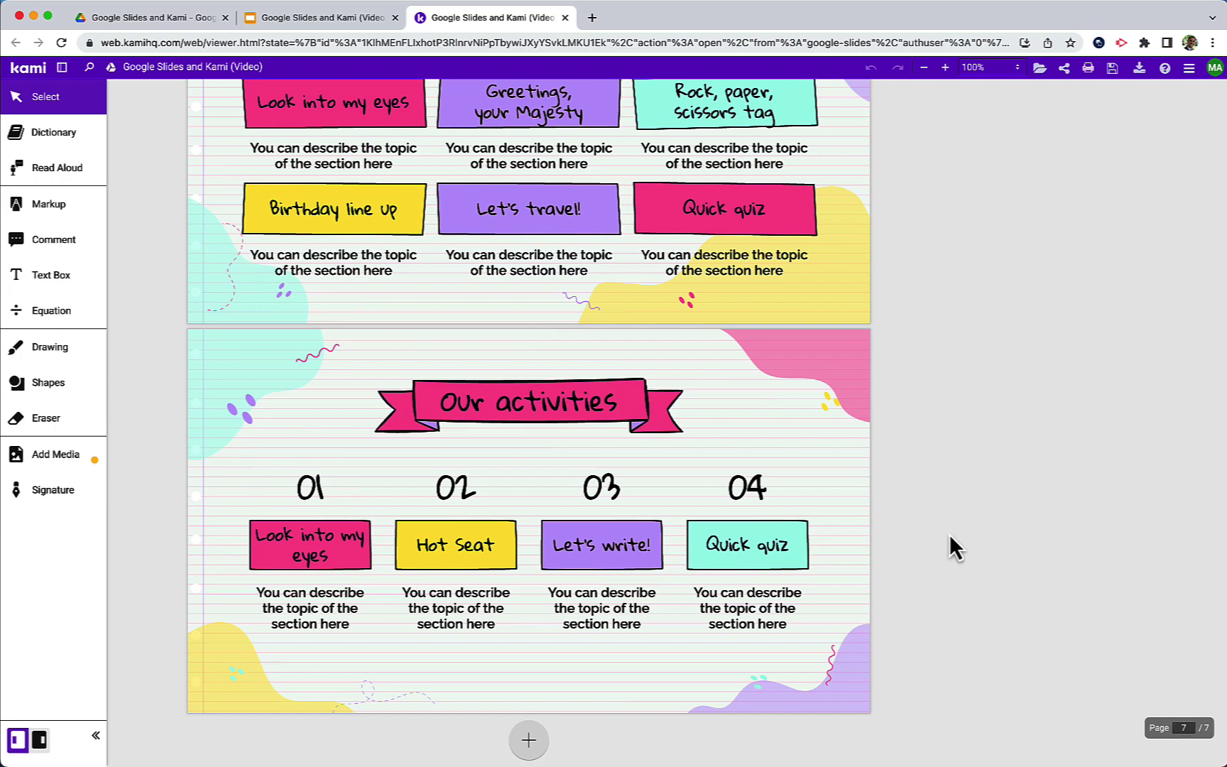
pyautogui.scroll(20, 949, 534)
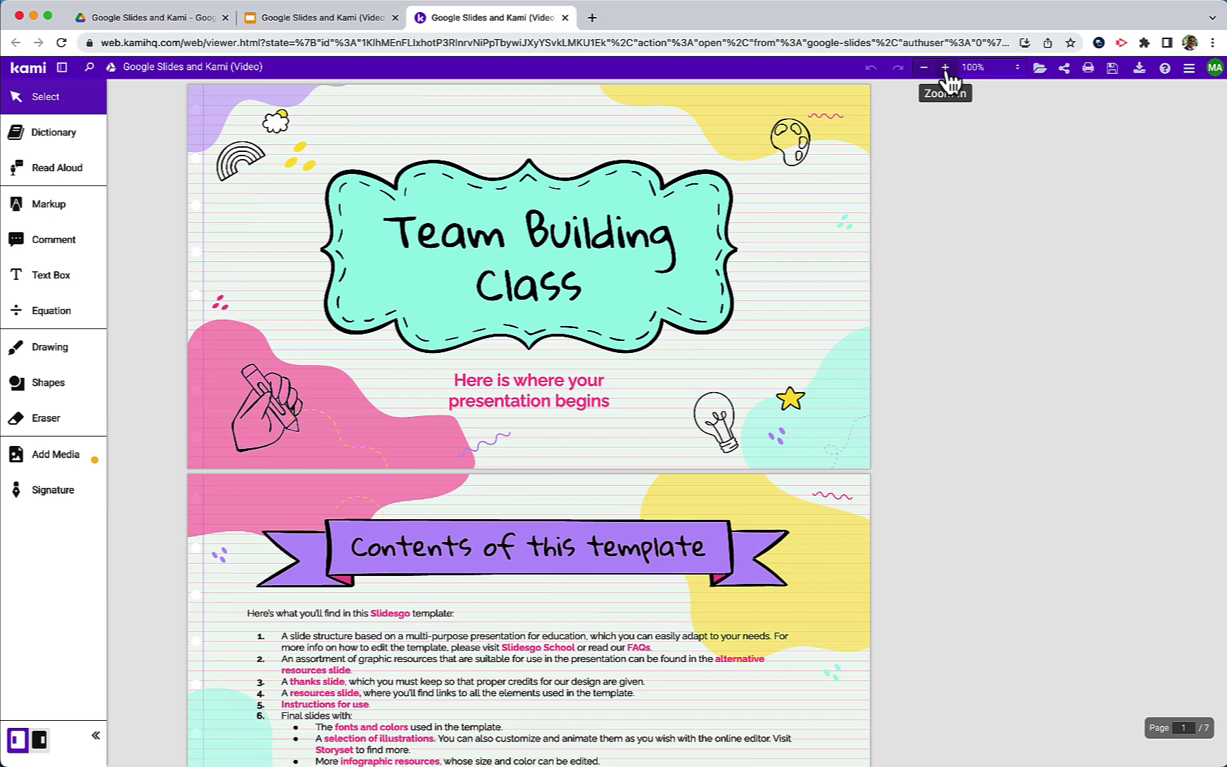
# Step: Set Kami's zoom to Full Width and scroll down to the Contents page
pyautogui.click(979, 70)
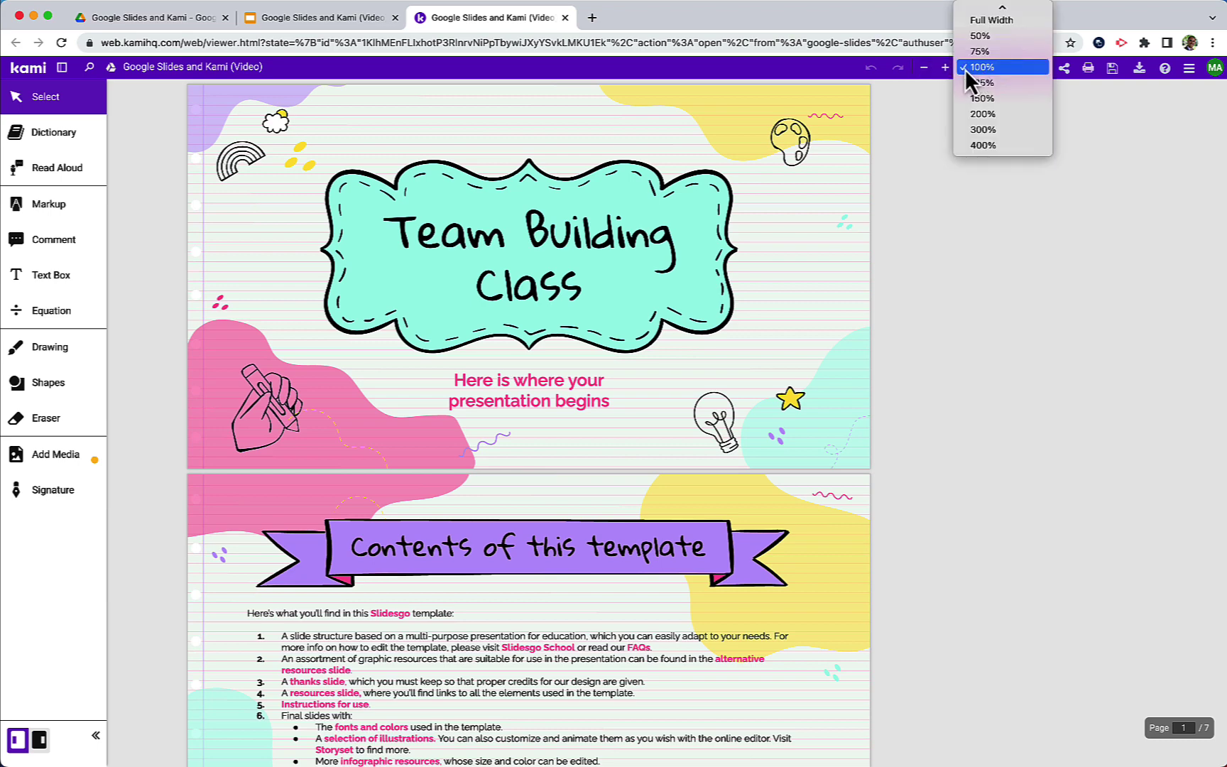
pyautogui.click(988, 20)
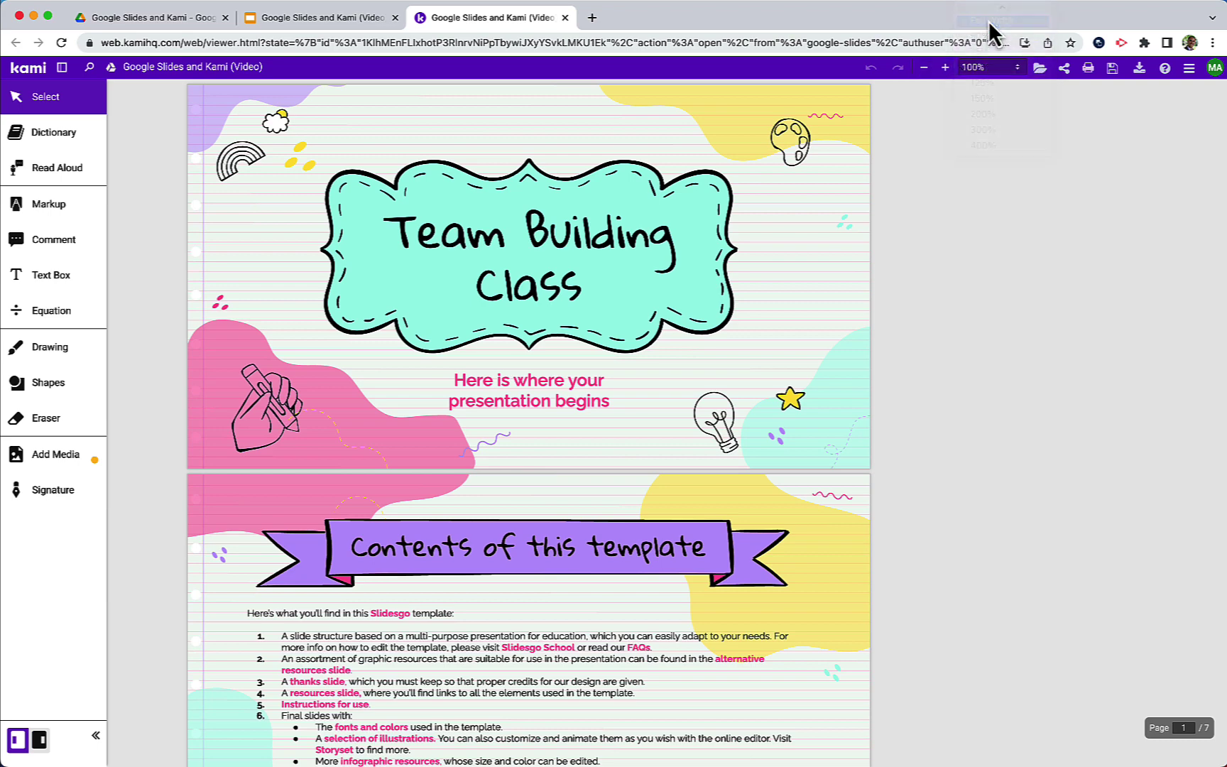
pyautogui.scroll(-5, 901, 424)
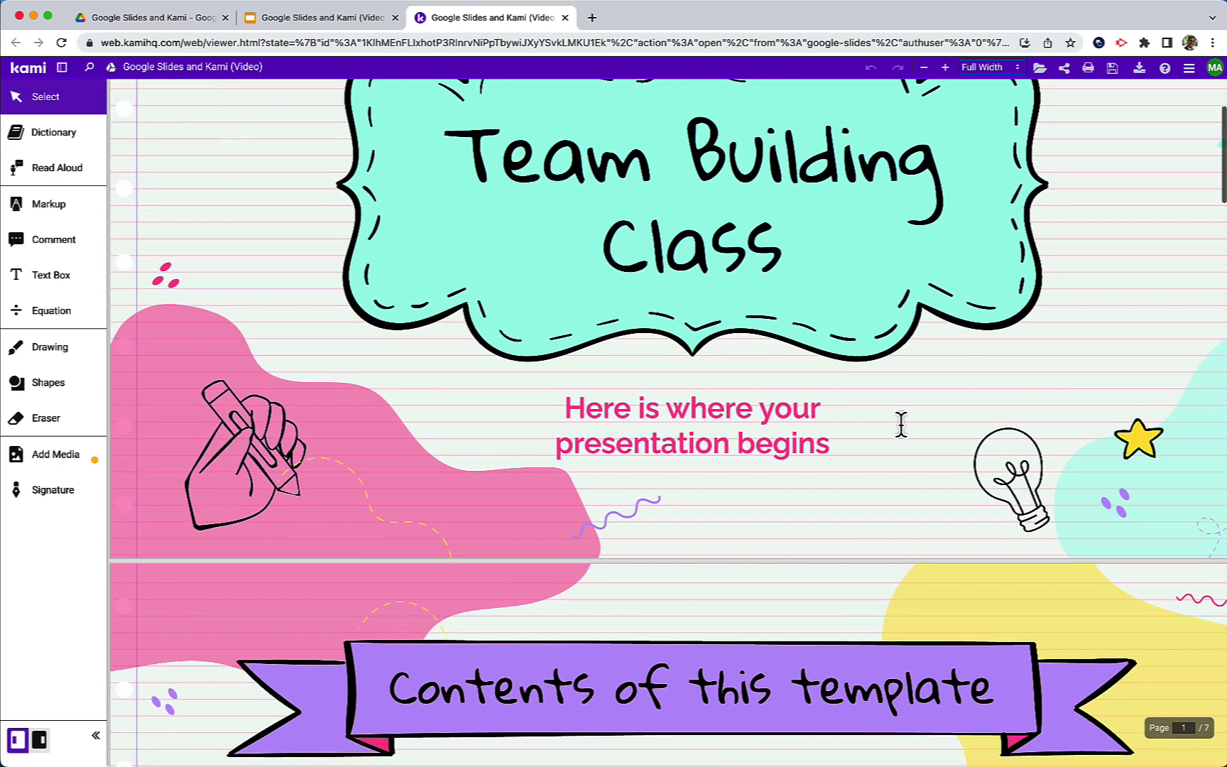
pyautogui.scroll(-3, 901, 423)
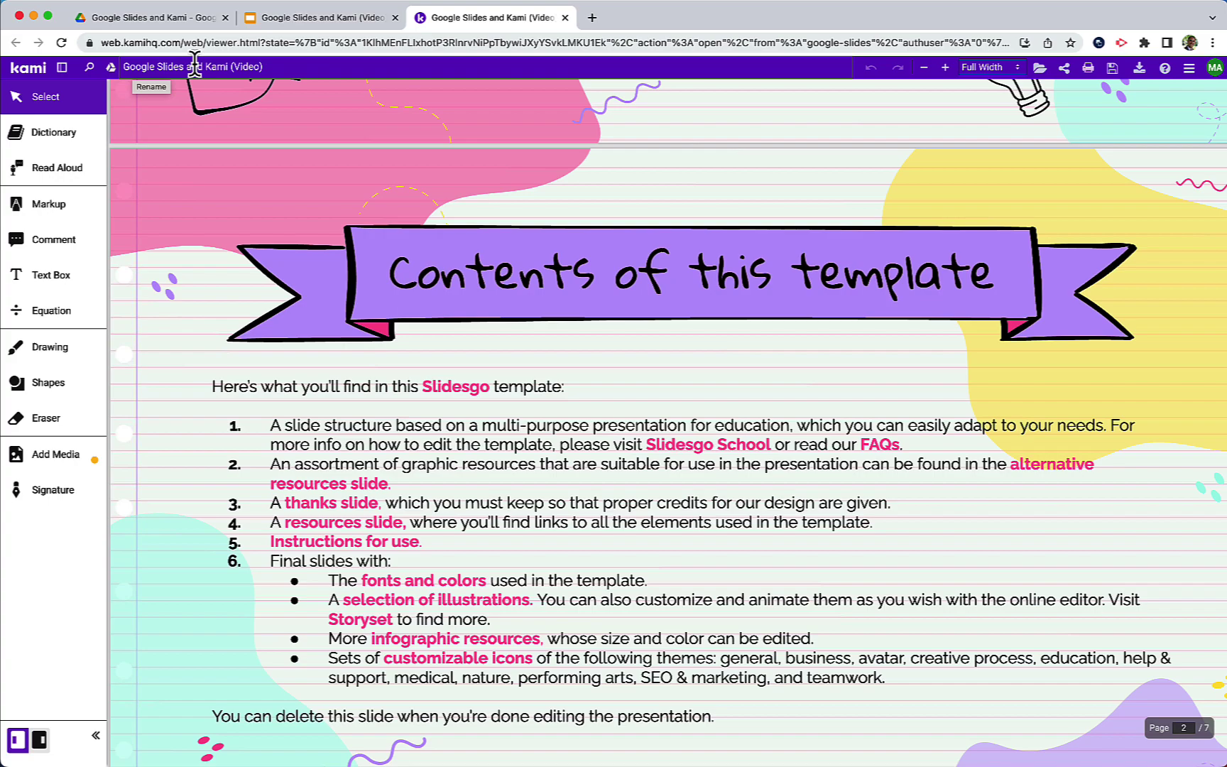
pyautogui.click(294, 22)
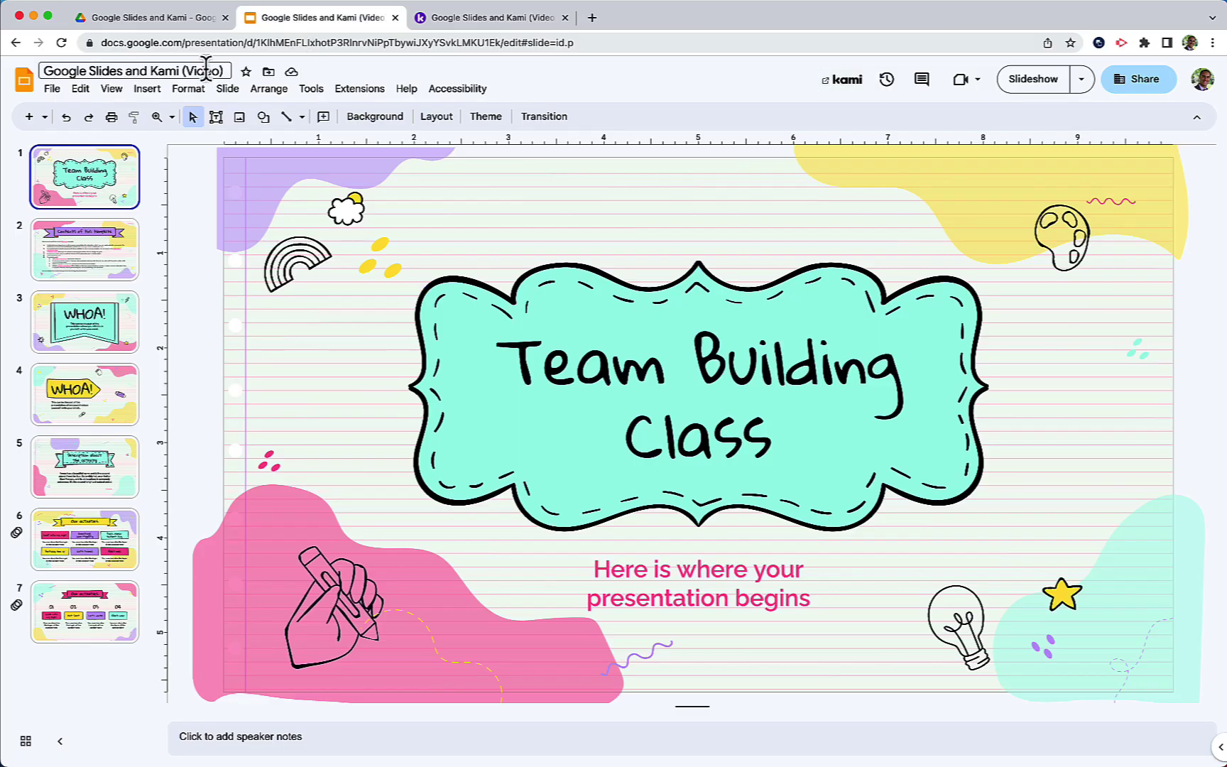
pyautogui.click(421, 17)
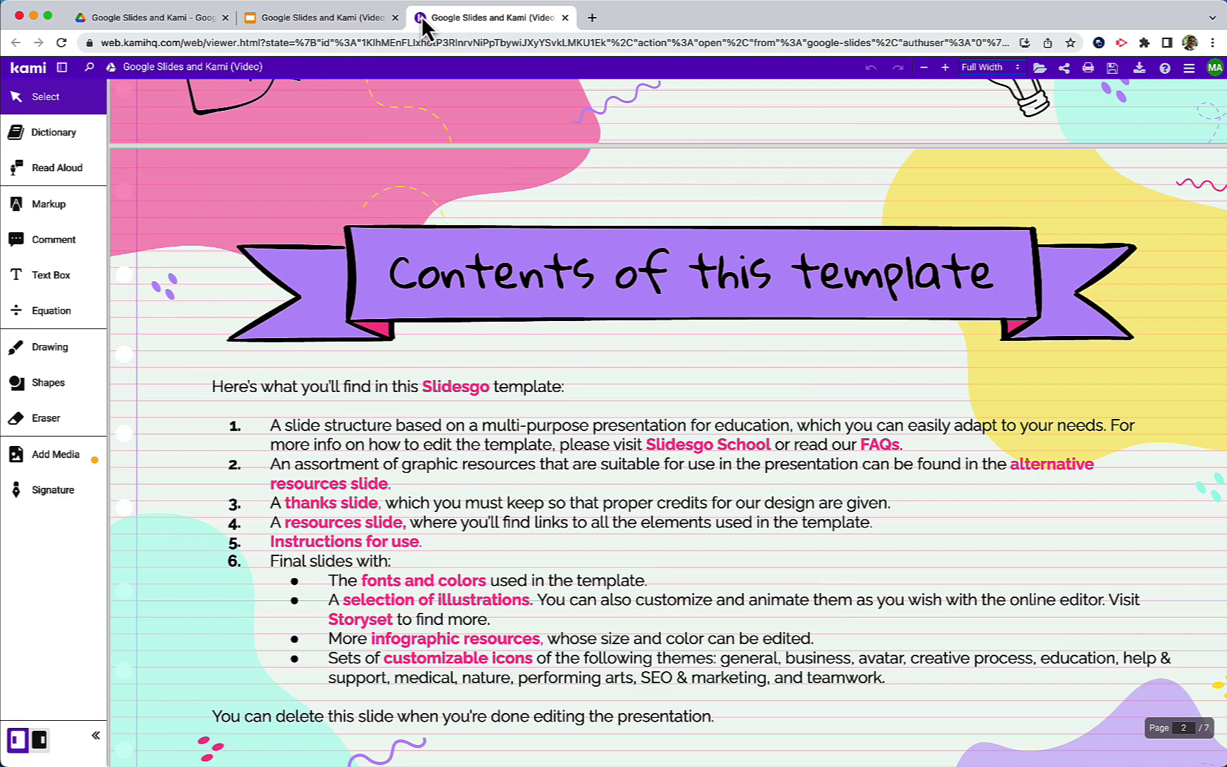
# Step: With the pink Drawing pen, circle the word 'Team' in the page 1 title
pyautogui.scroll(8, 531, 351)
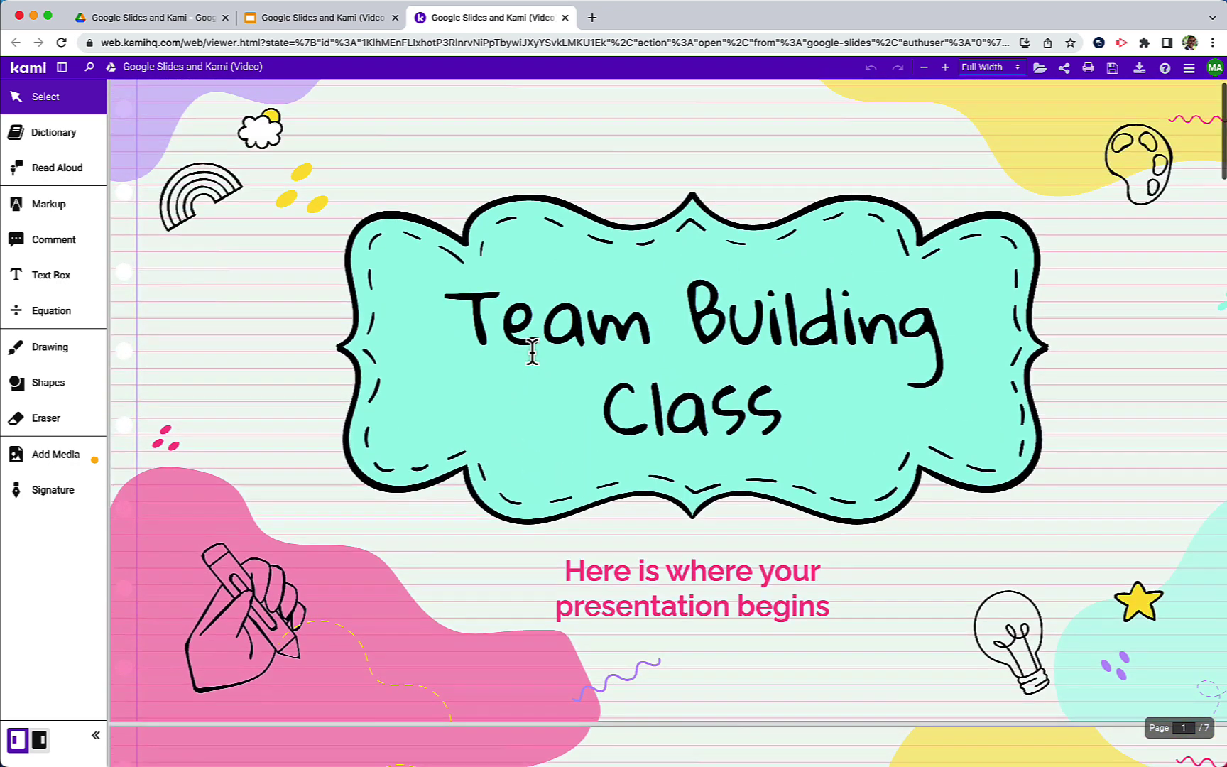
pyautogui.click(58, 358)
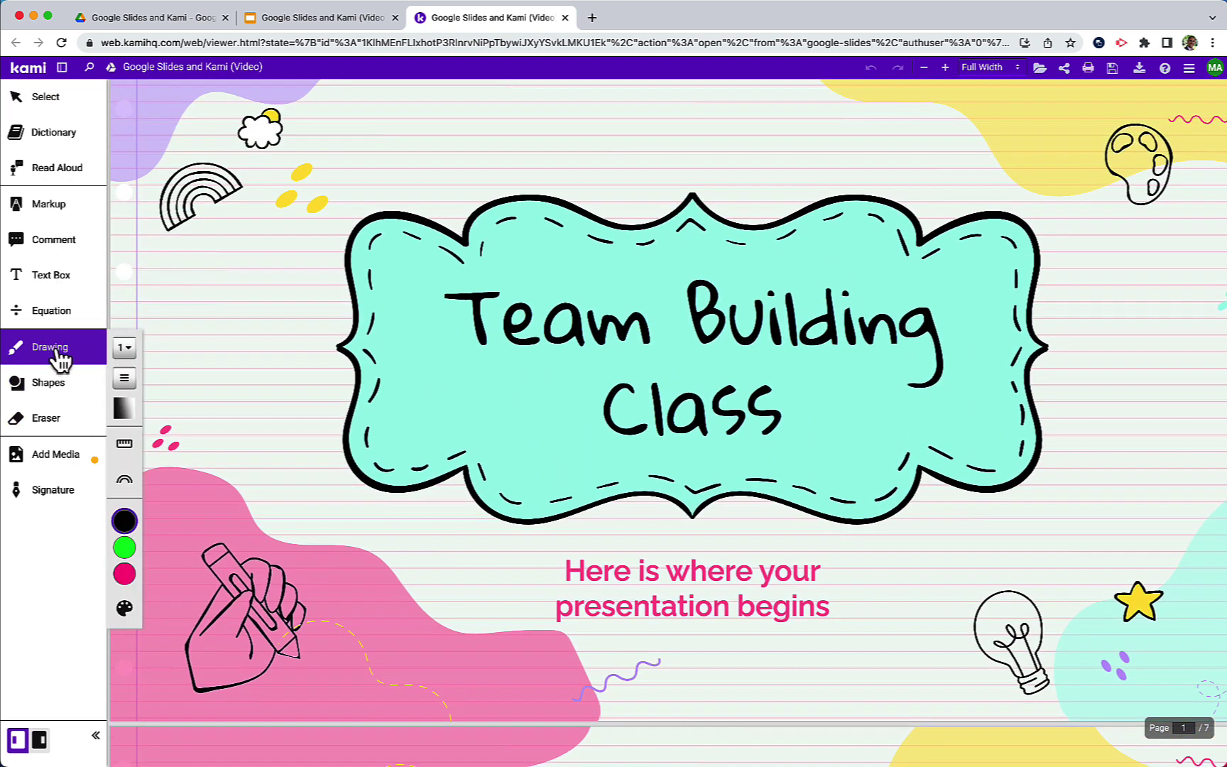
pyautogui.click(124, 572)
pyautogui.moveTo(585, 272)
pyautogui.mouseDown()
pyautogui.moveTo(455, 311)
pyautogui.moveTo(621, 368)
pyautogui.moveTo(650, 288)
pyautogui.moveTo(580, 272)
pyautogui.mouseUp()
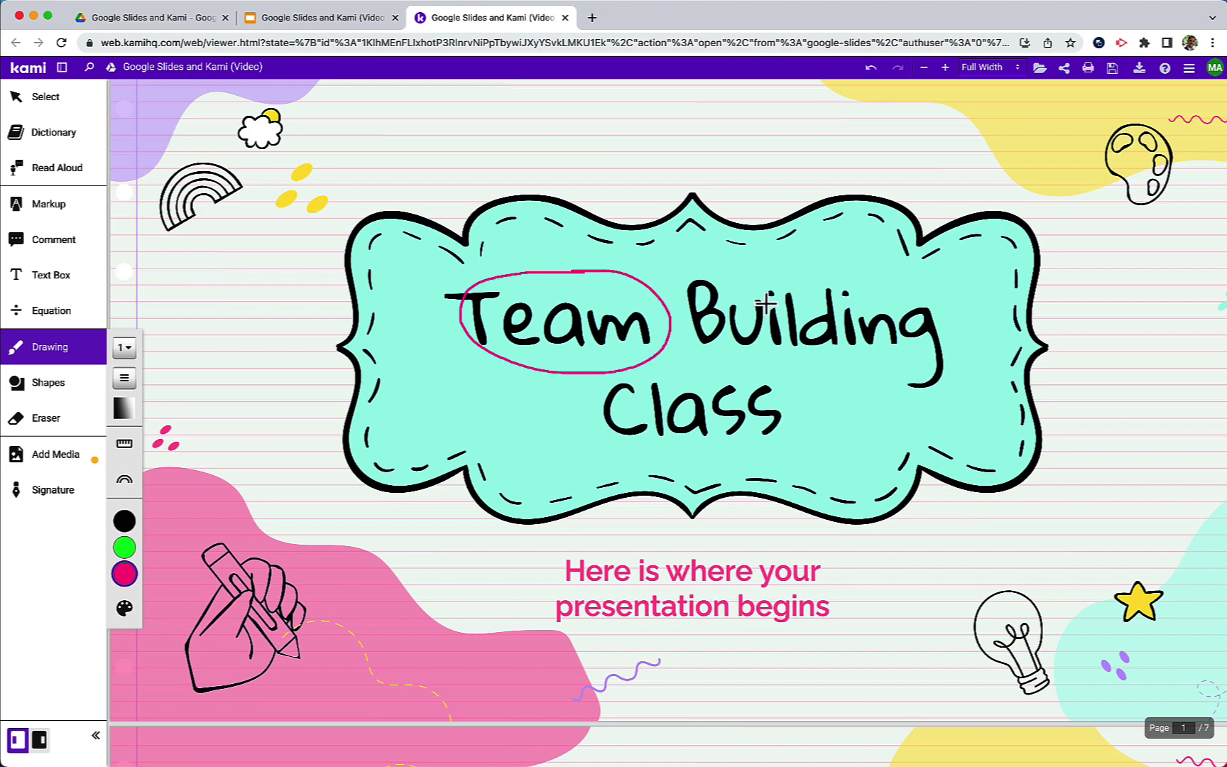
pyautogui.scroll(-3, 766, 303)
pyautogui.scroll(-6, 766, 304)
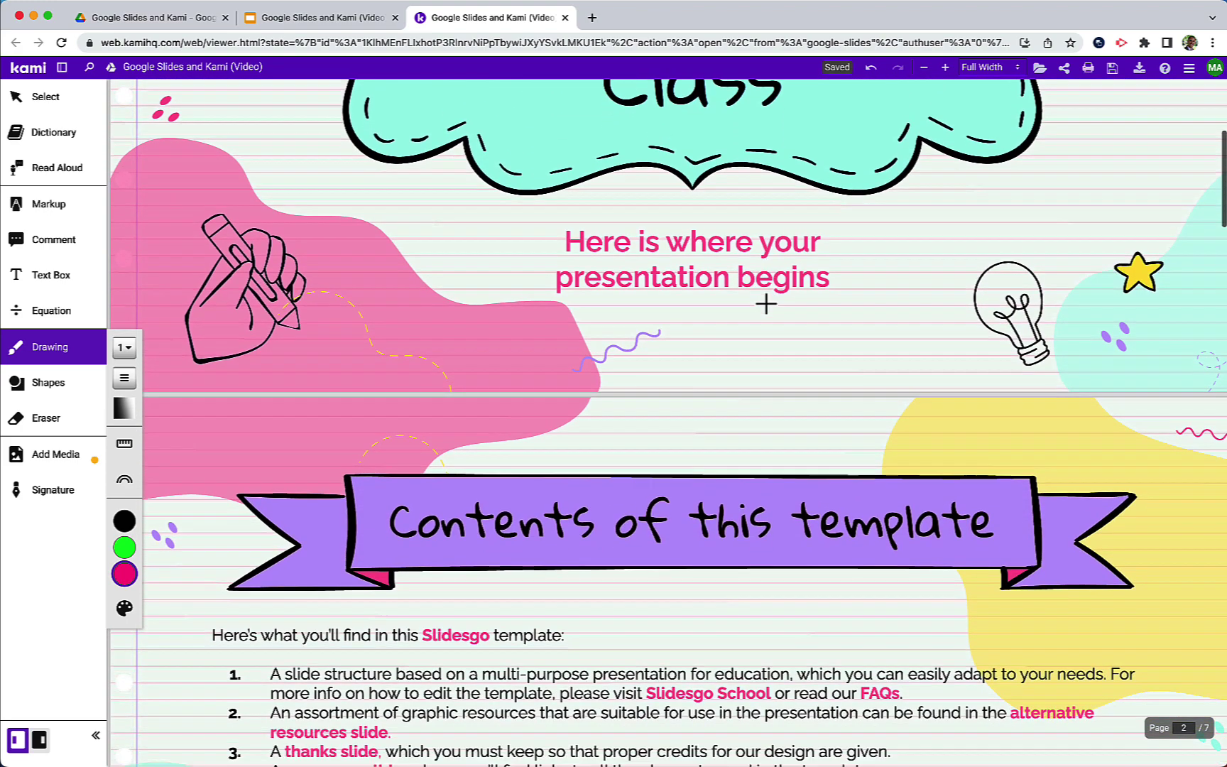
pyautogui.scroll(7, 765, 304)
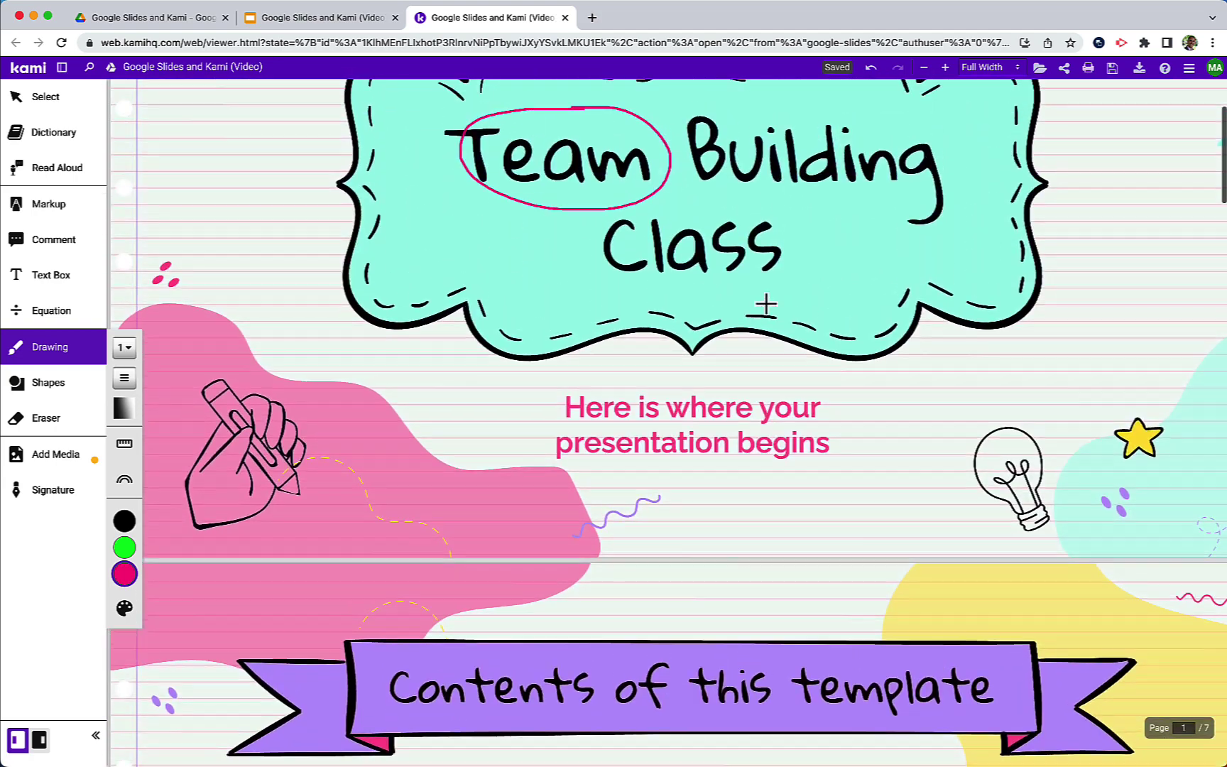
pyautogui.scroll(-4, 765, 304)
pyautogui.scroll(-3, 765, 304)
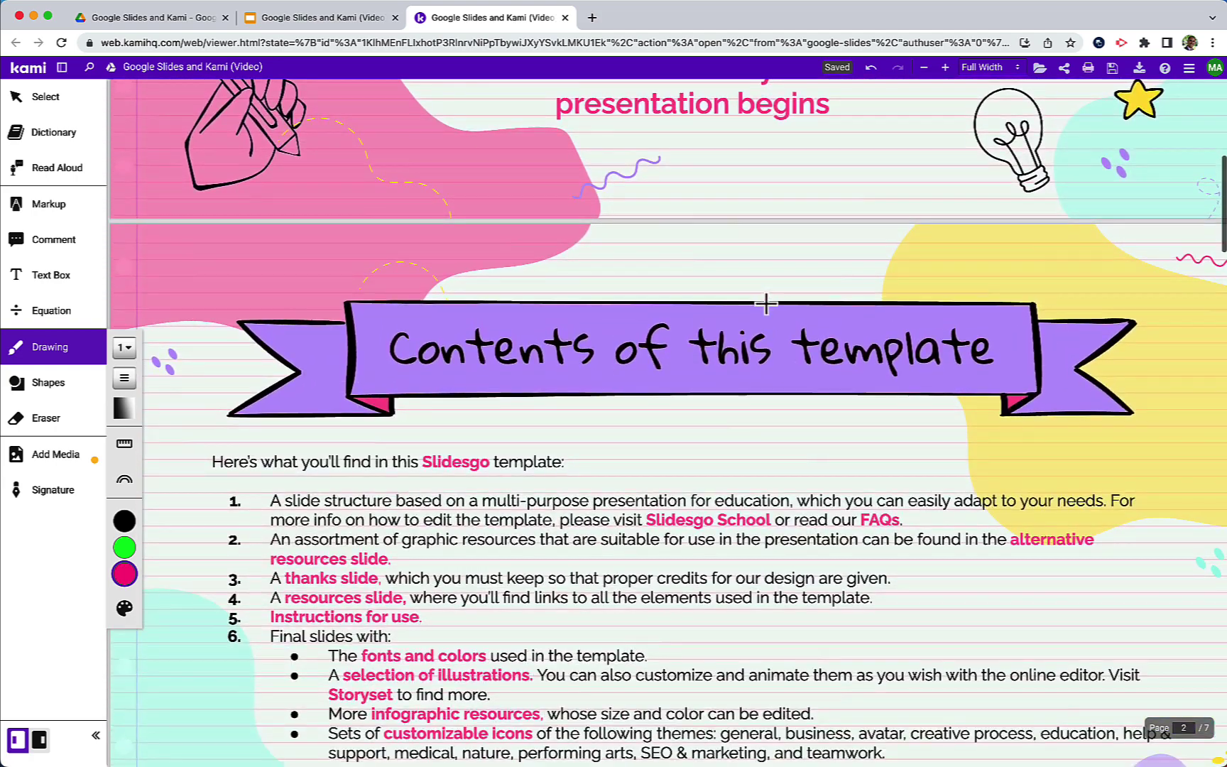
pyautogui.click(357, 23)
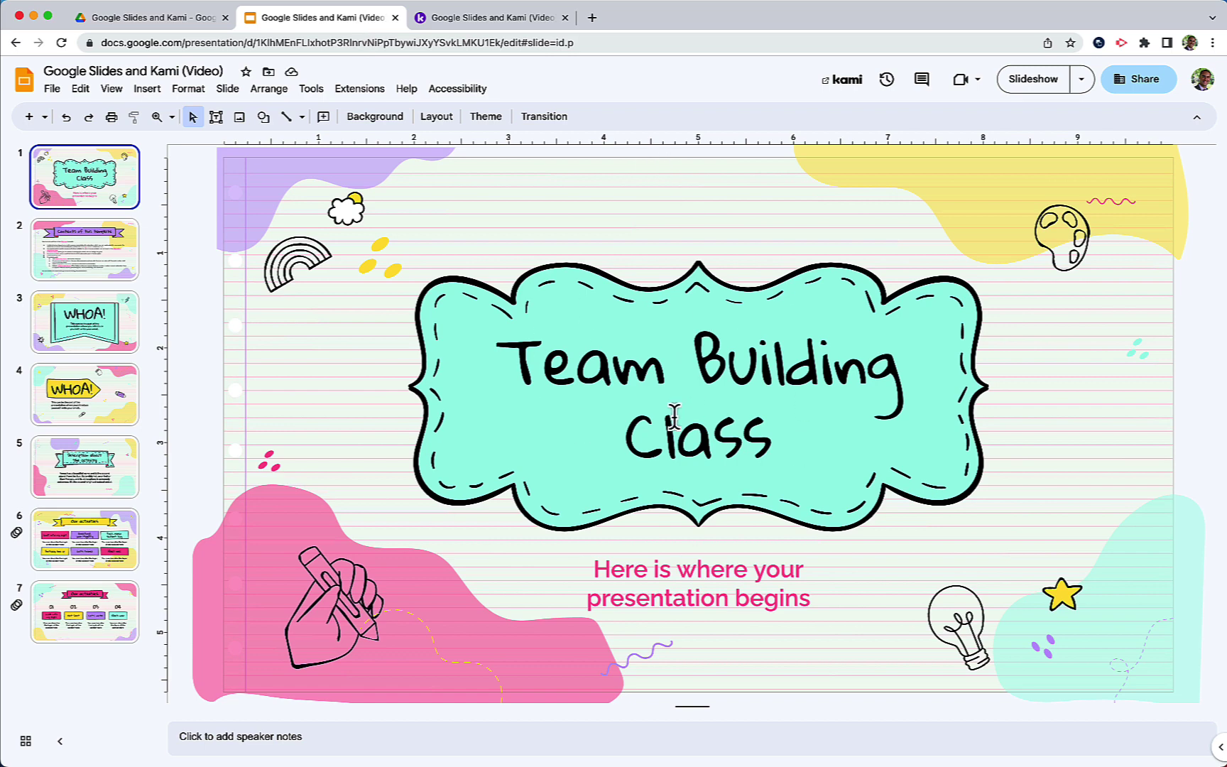
pyautogui.click(507, 24)
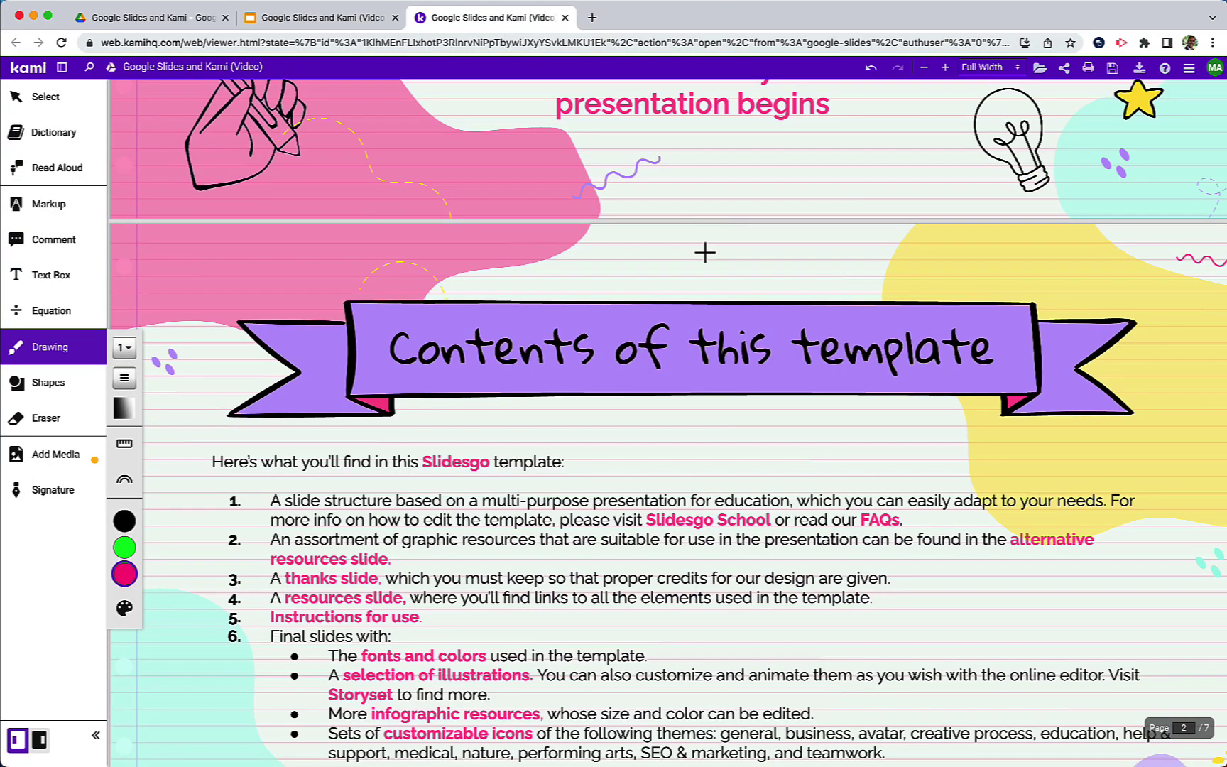
# Step: Replace the subtitle 'Here is where your presentation begins' with the presenter's full name
pyautogui.click(346, 18)
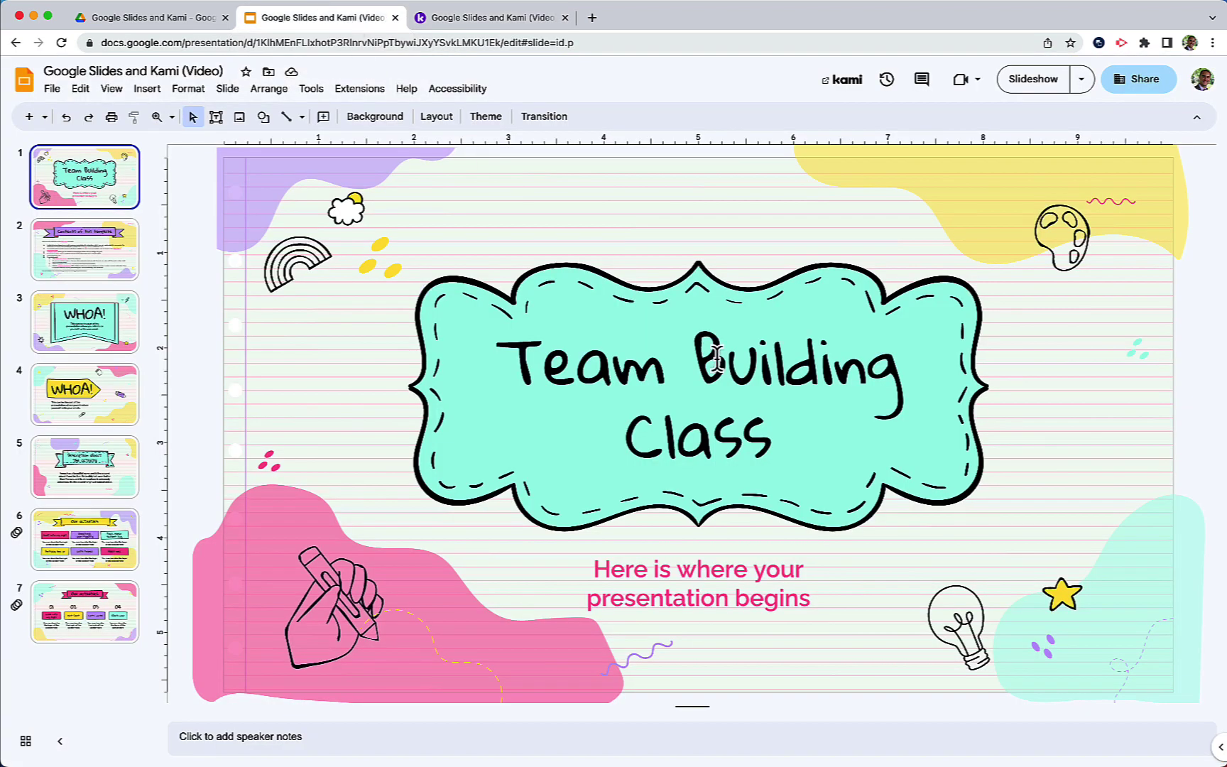
pyautogui.click(698, 583)
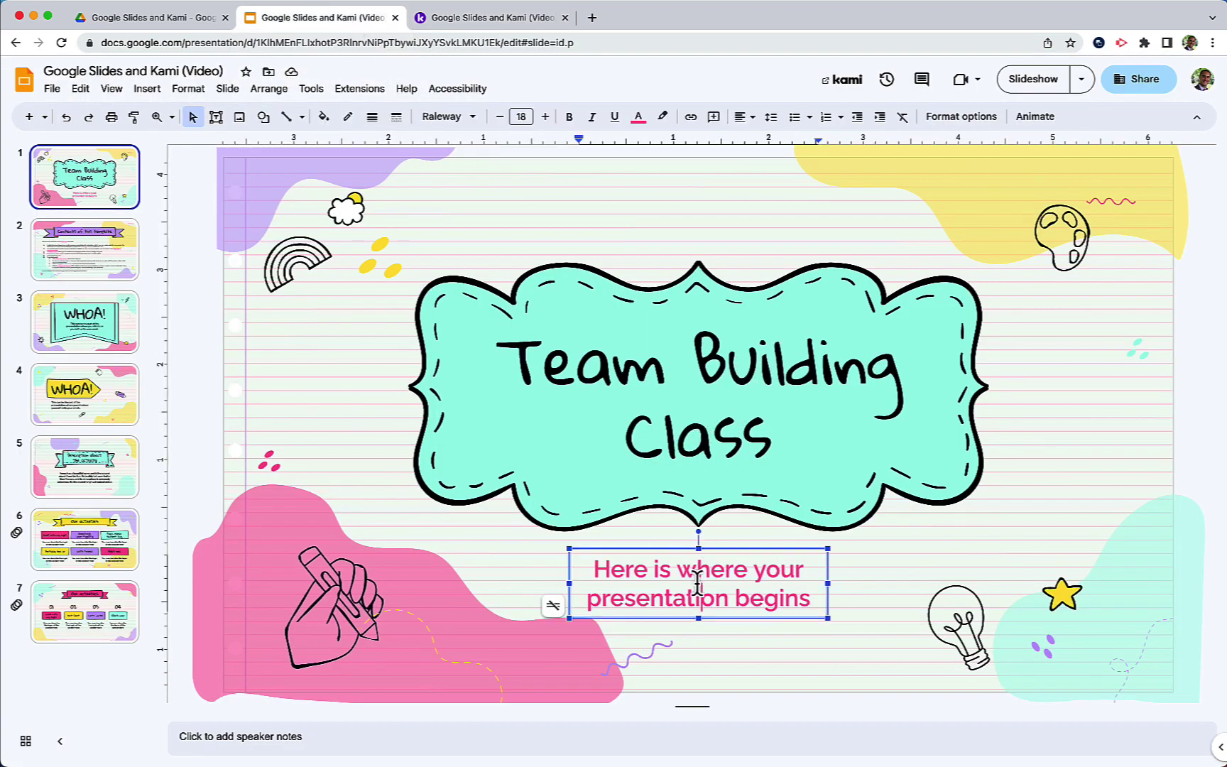
pyautogui.doubleClick(798, 599)
pyautogui.hotkey('ctrl', 'a')
pyautogui.write('Mi')
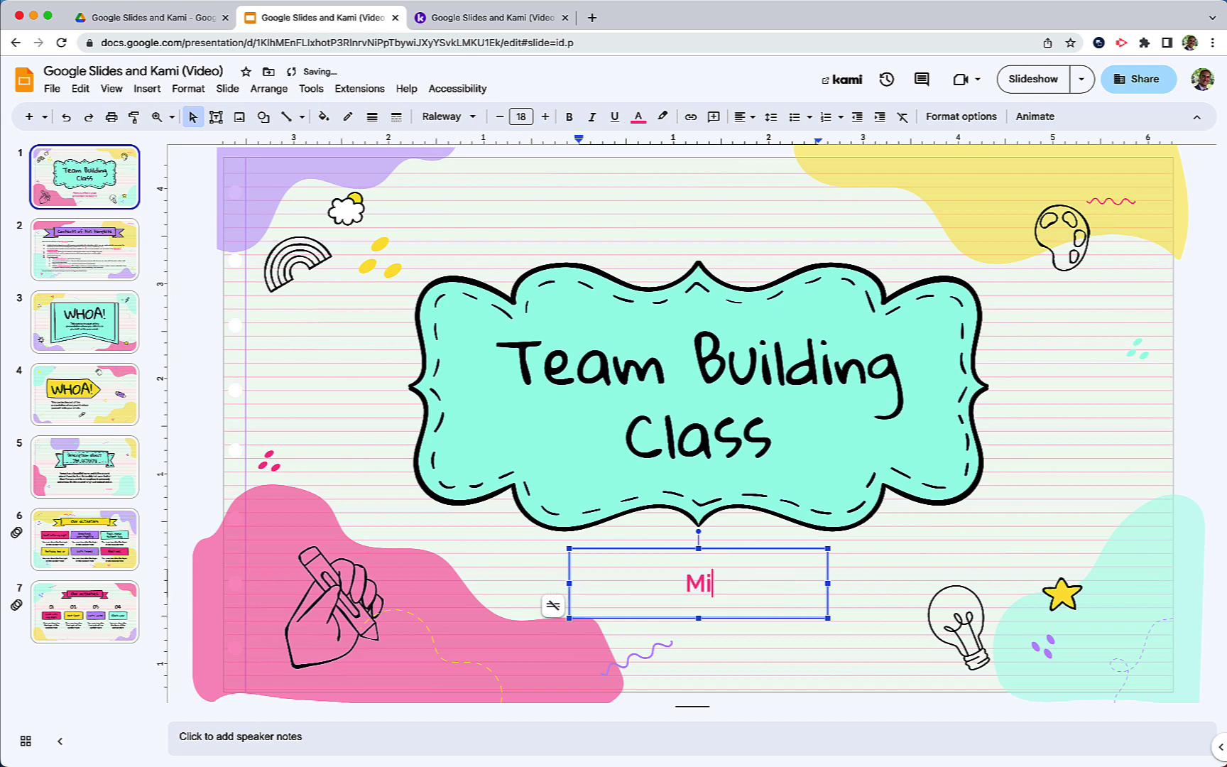
pyautogui.write('chael Alfano')
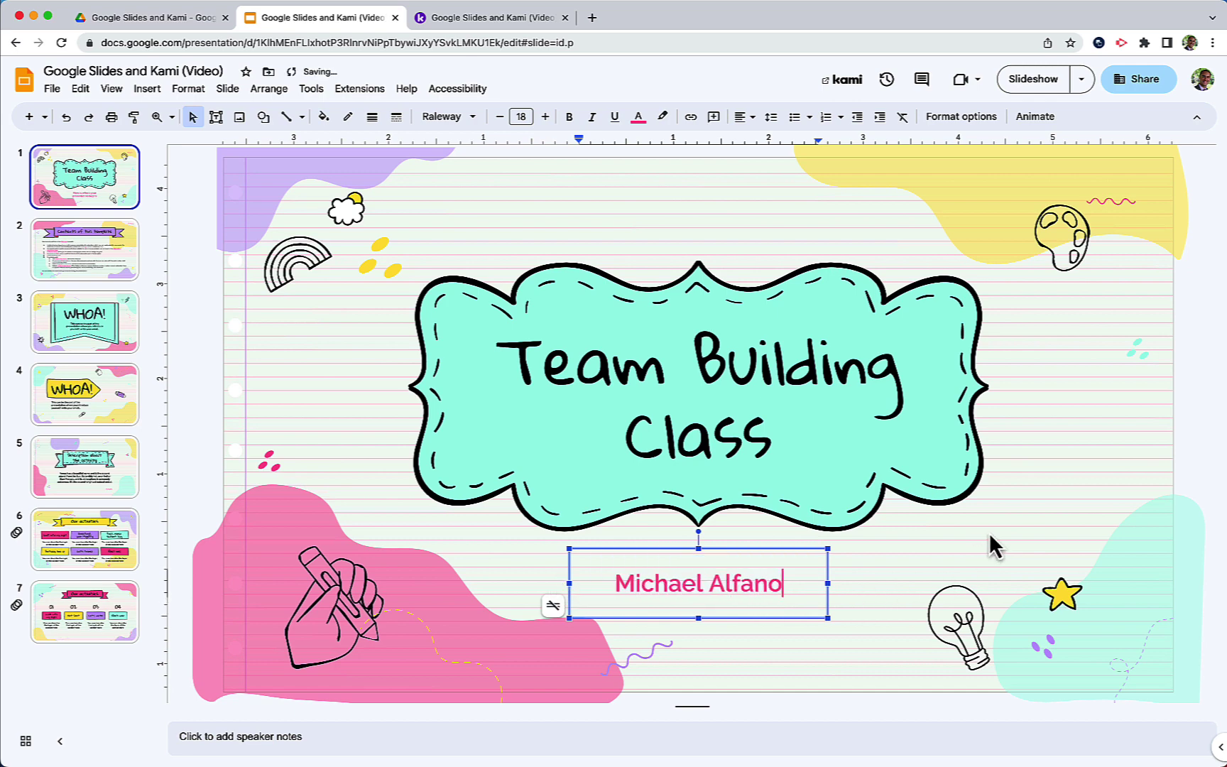
pyautogui.click(992, 544)
# Step: Reload the Kami deck and scroll to the title slide showing the new subtitle
pyautogui.click(526, 22)
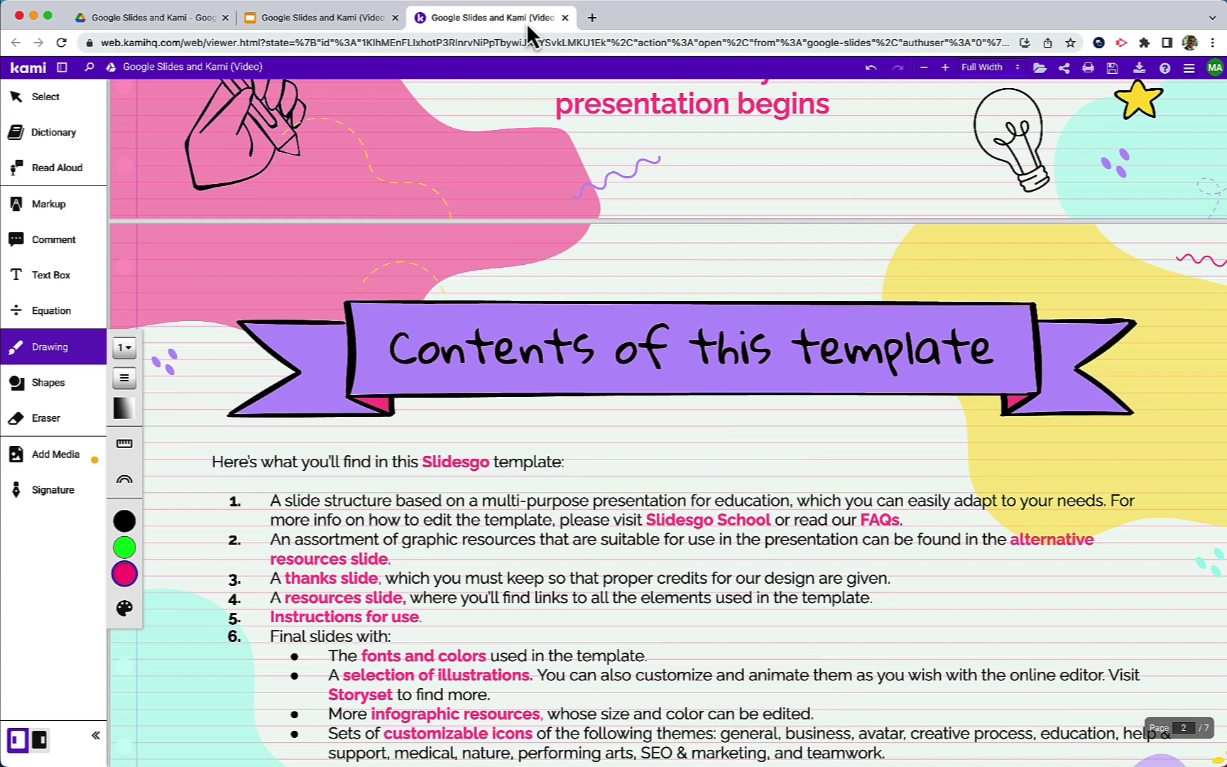
pyautogui.scroll(5, 518, 257)
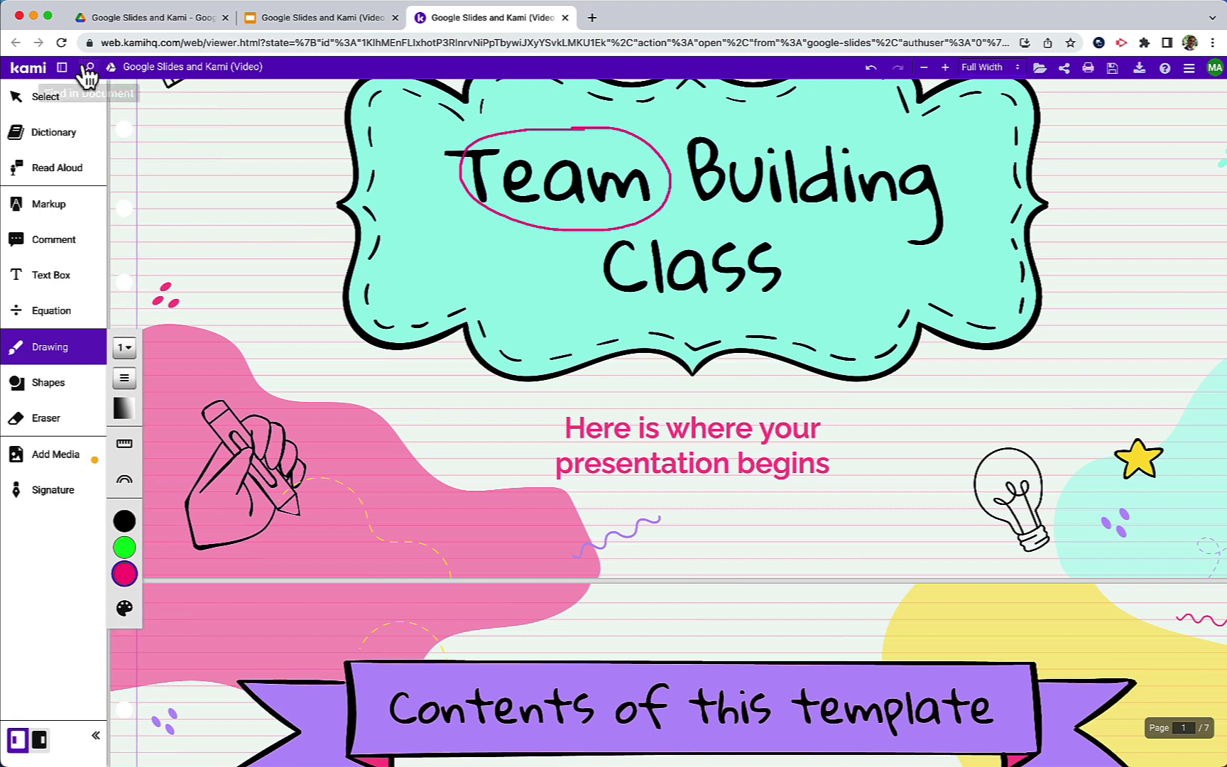
pyautogui.click(62, 44)
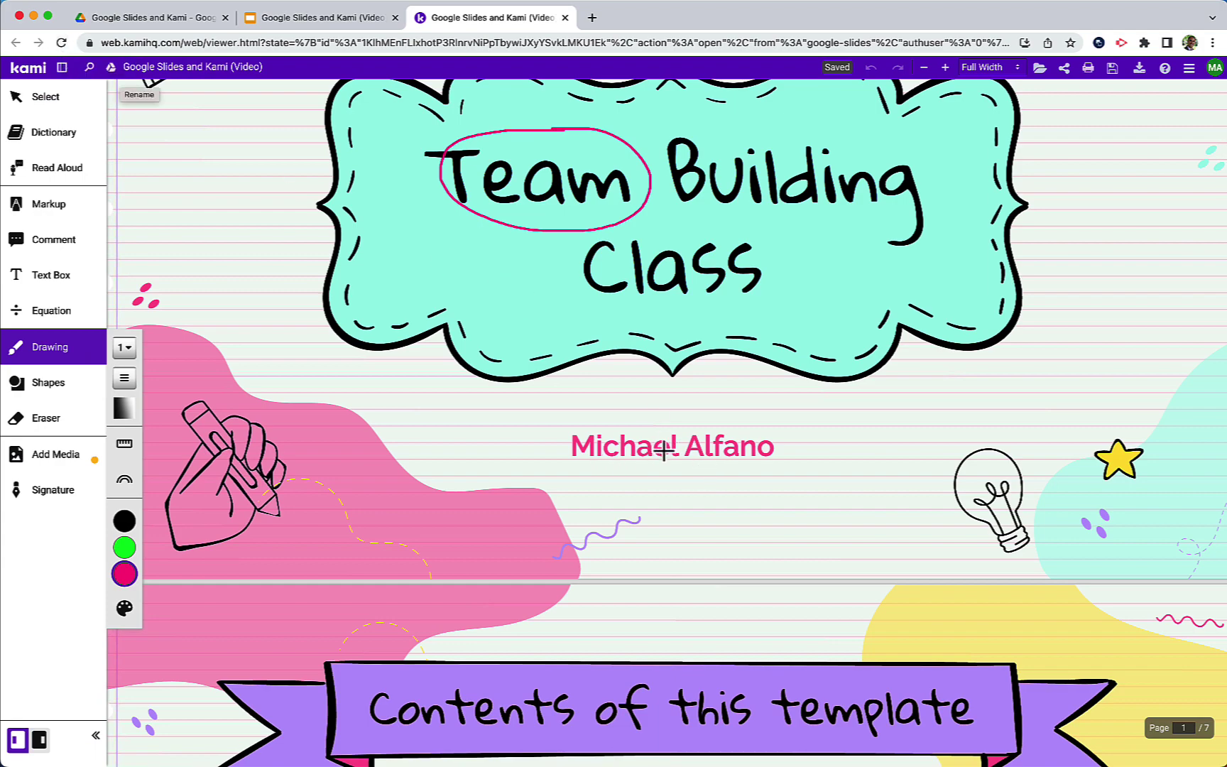
pyautogui.scroll(3, 578, 234)
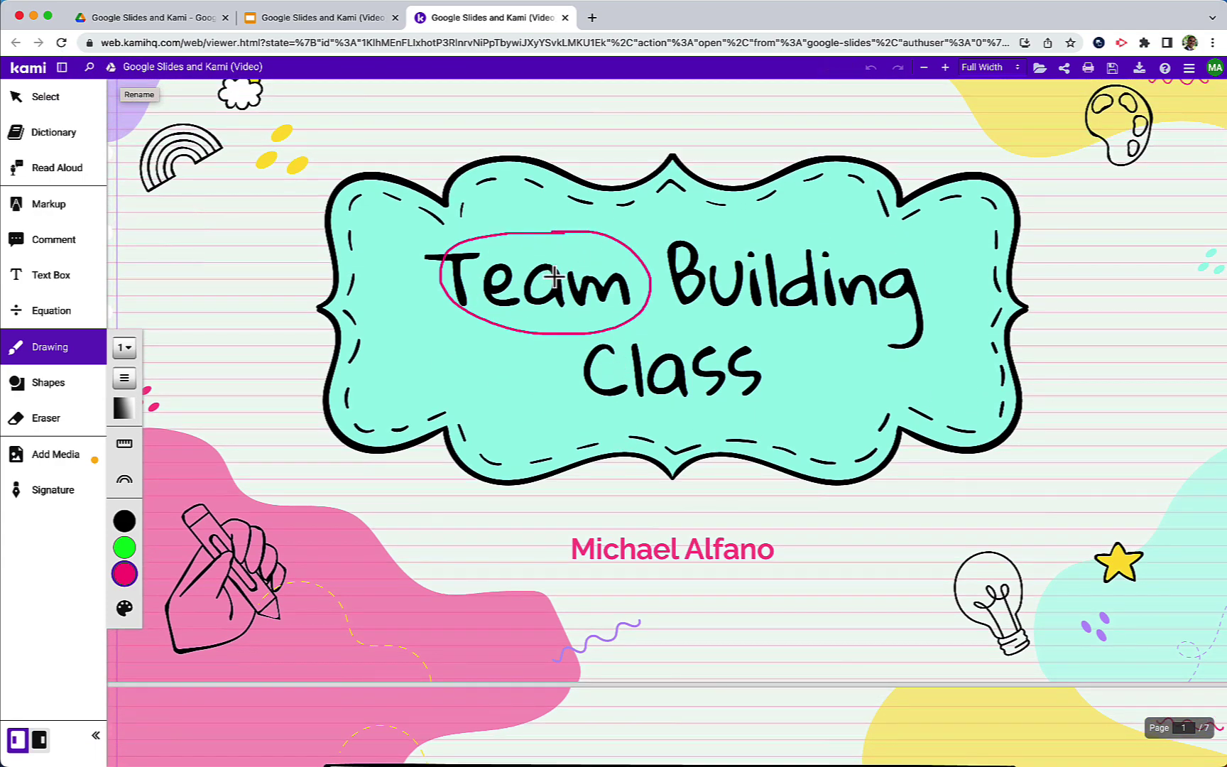
pyautogui.scroll(-2, 555, 277)
pyautogui.scroll(2, 555, 277)
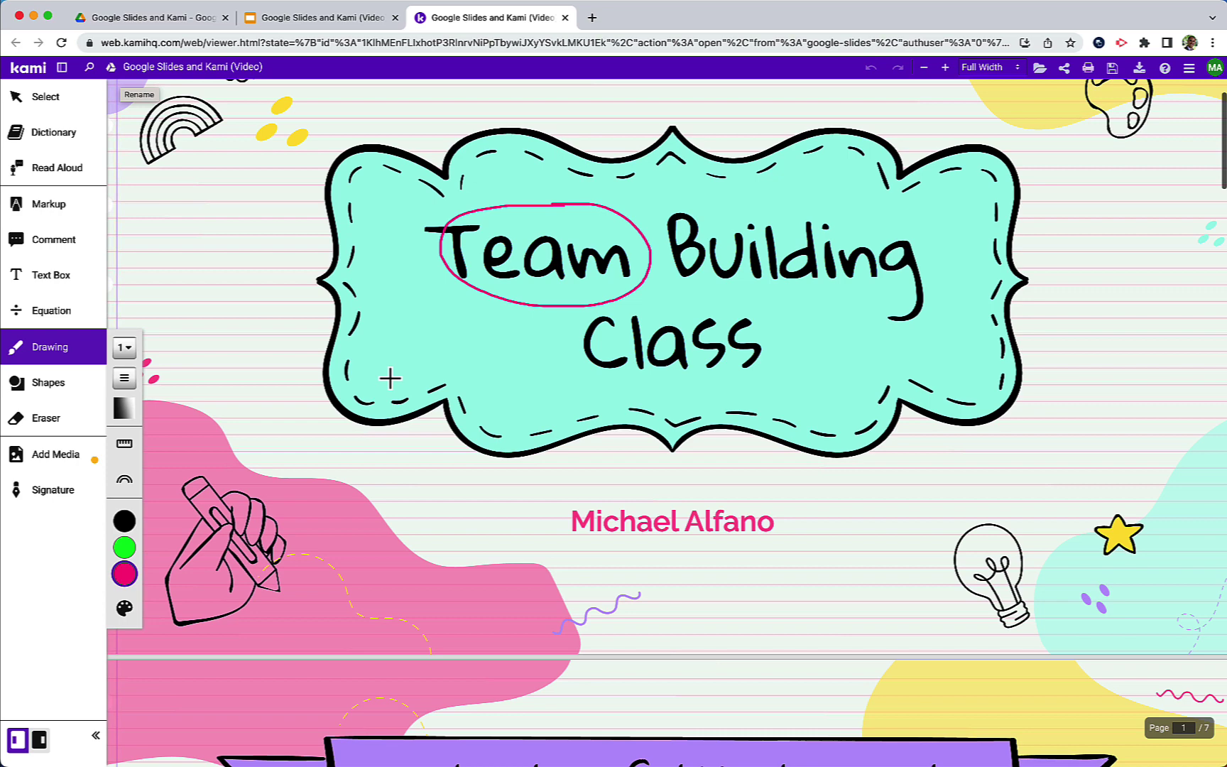
# Step: Draw a pink arrow from the lower left pointing up at the circled 'Team'
pyautogui.moveTo(384, 380)
pyautogui.mouseDown()
pyautogui.moveTo(481, 305)
pyautogui.moveTo(481, 323)
pyautogui.moveTo(448, 305)
pyautogui.mouseUp()
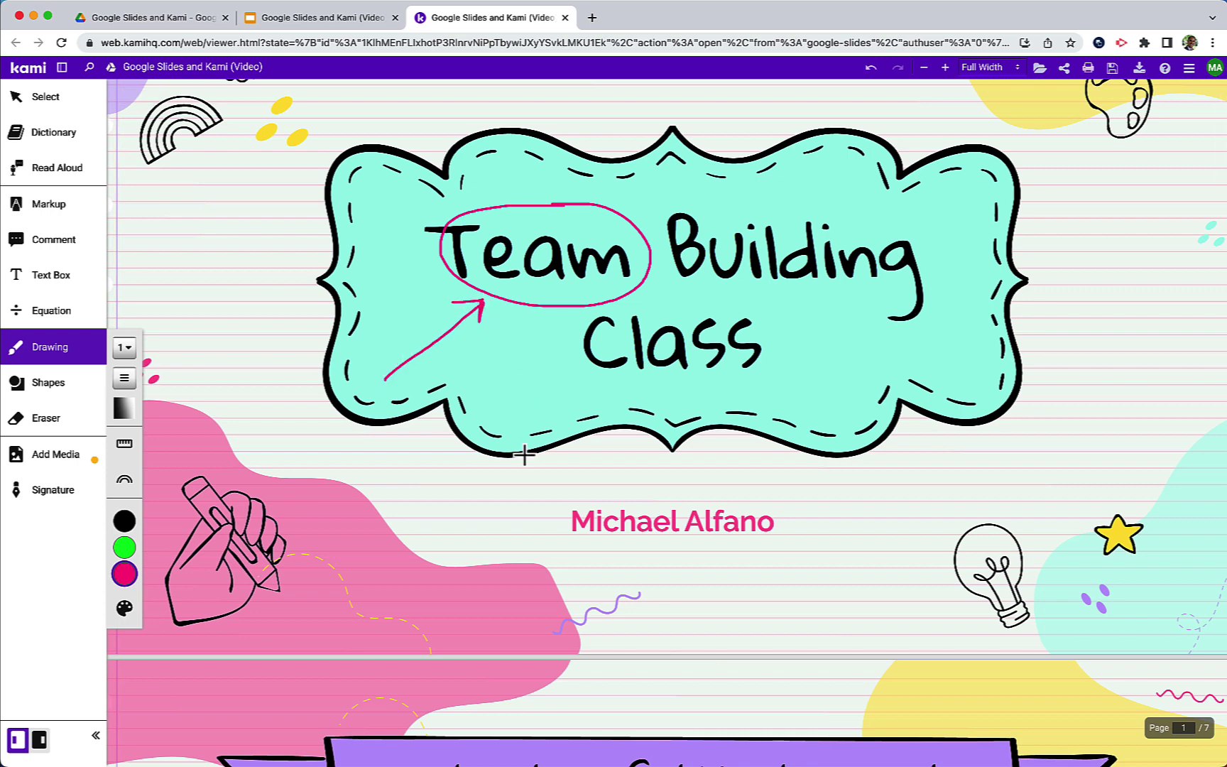
pyautogui.hscroll(-1, 524, 454)
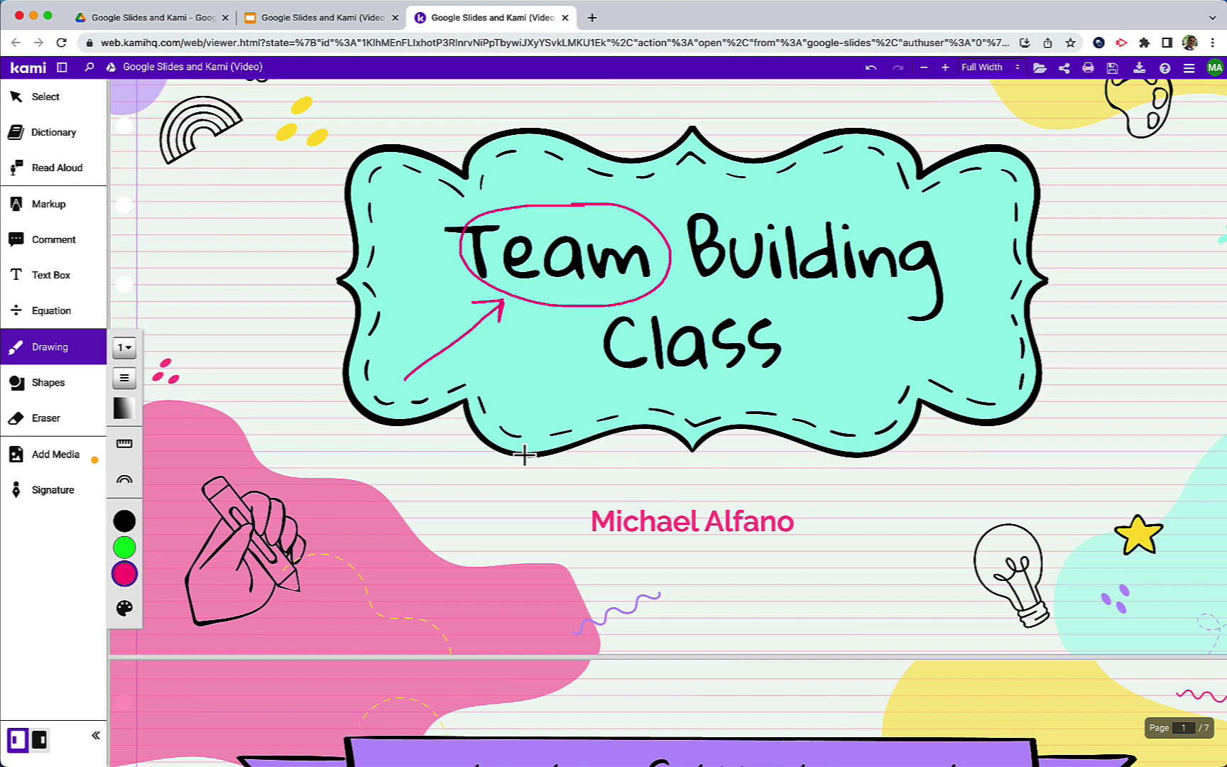
pyautogui.scroll(-5, 524, 454)
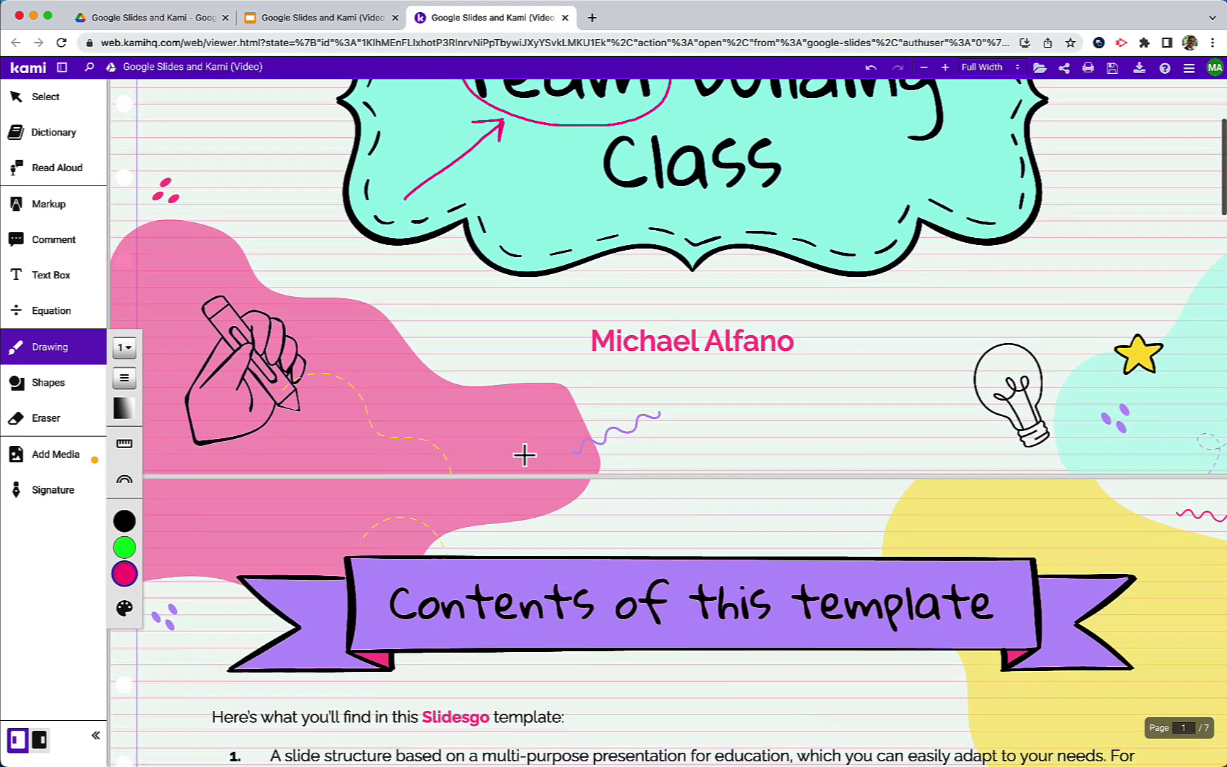
pyautogui.scroll(-3, 524, 454)
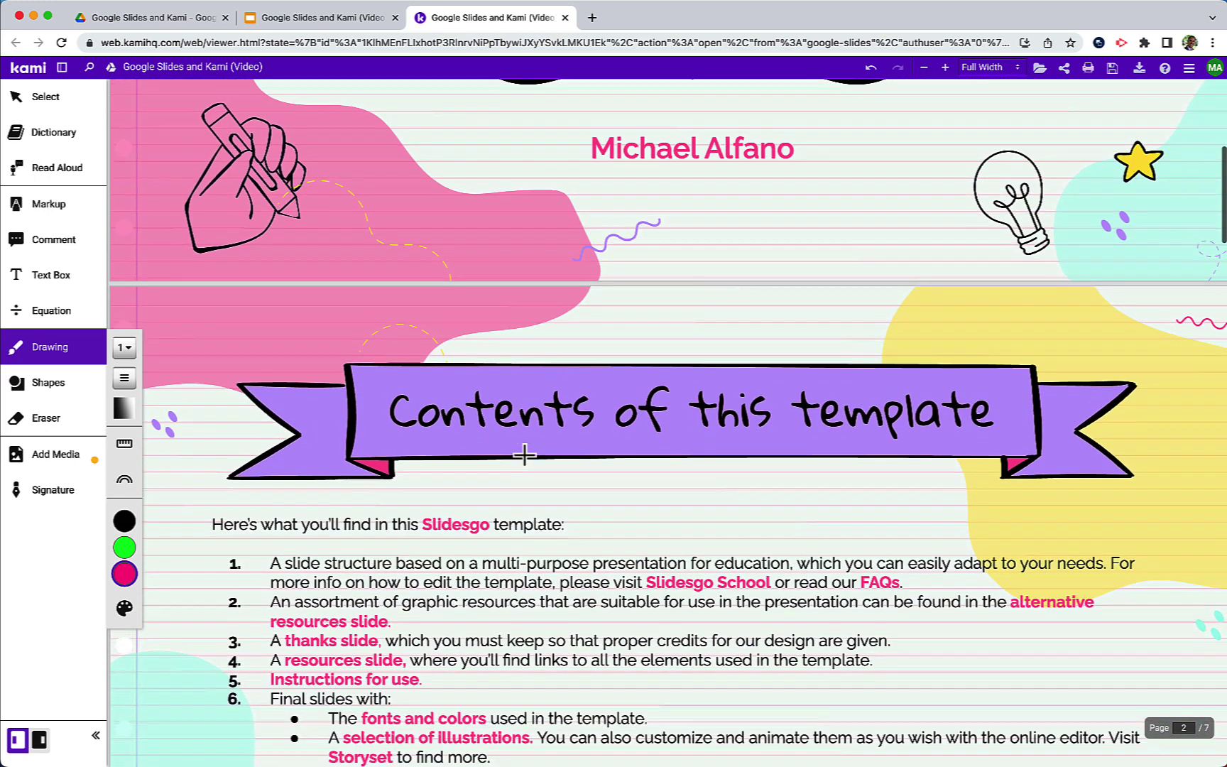
pyautogui.scroll(-4, 524, 454)
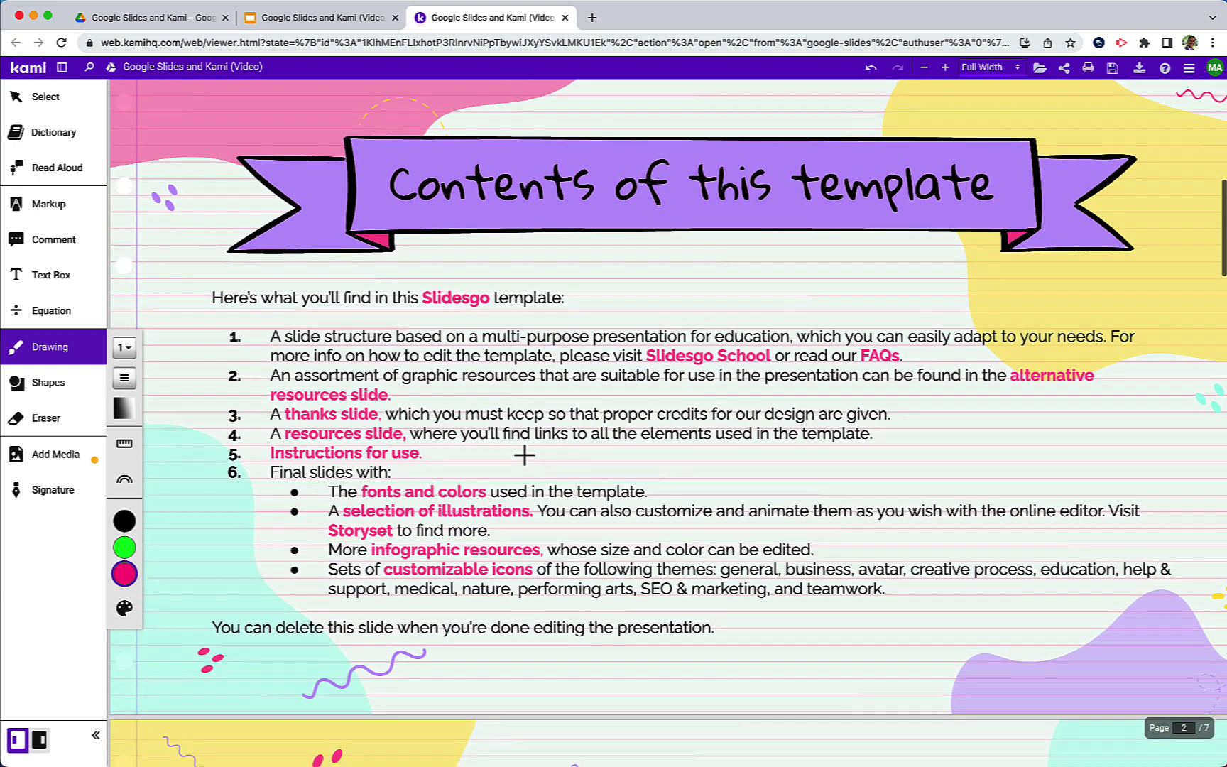
pyautogui.scroll(13, 524, 455)
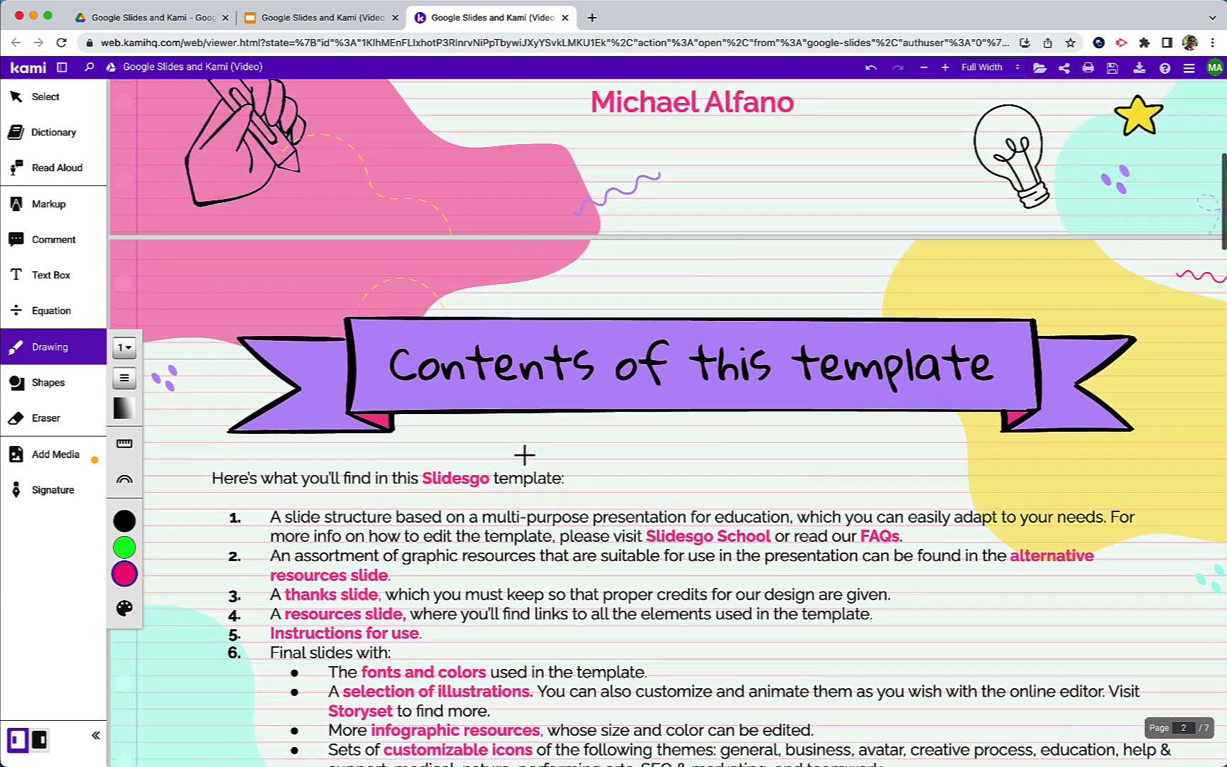
pyautogui.scroll(1, 524, 454)
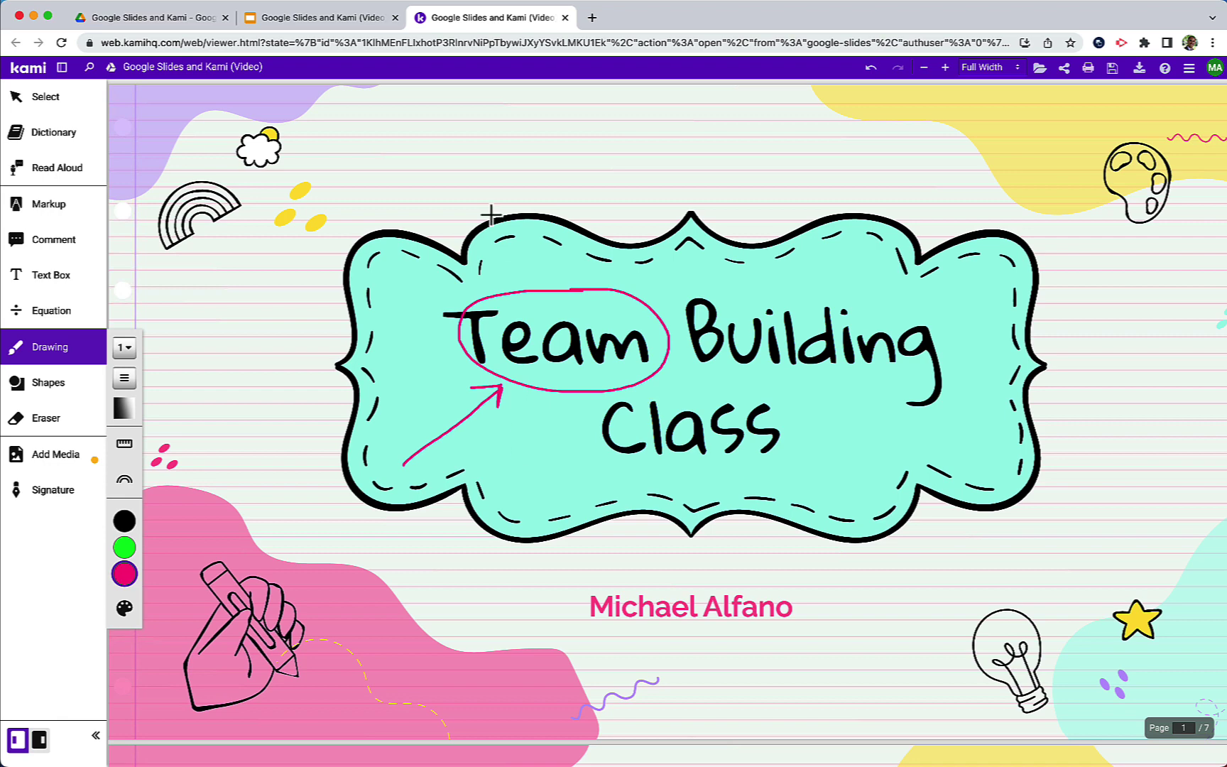
# Step: In Drive, view the 'Google Slides and Kami (Video)' file's Open with options, then dismiss the menu
pyautogui.click(180, 22)
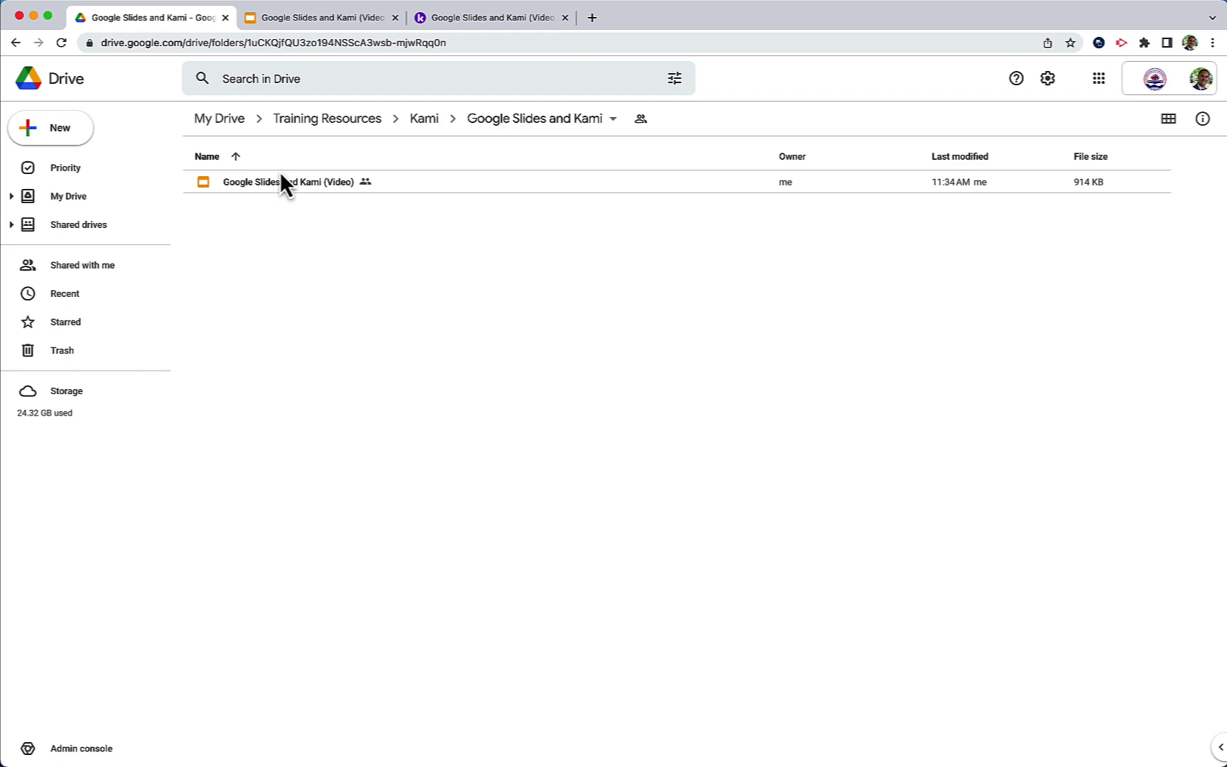
pyautogui.click(296, 184)
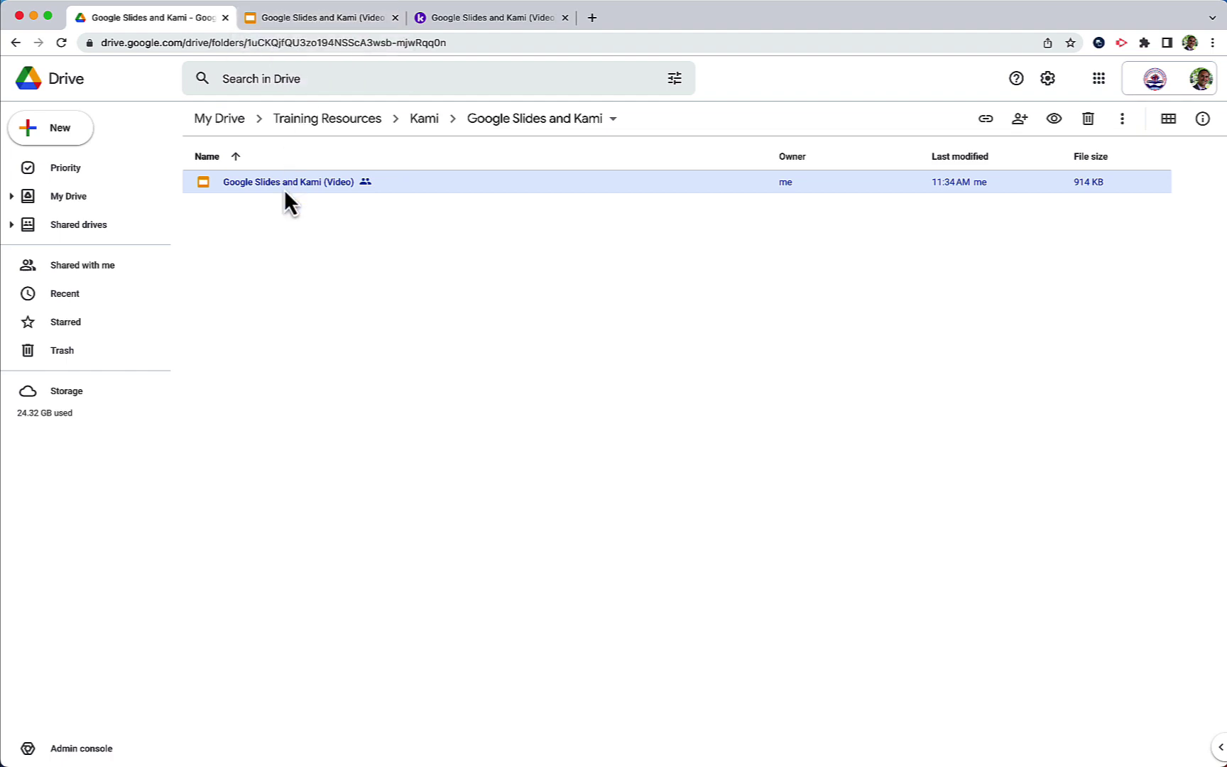
pyautogui.rightClick(282, 178)
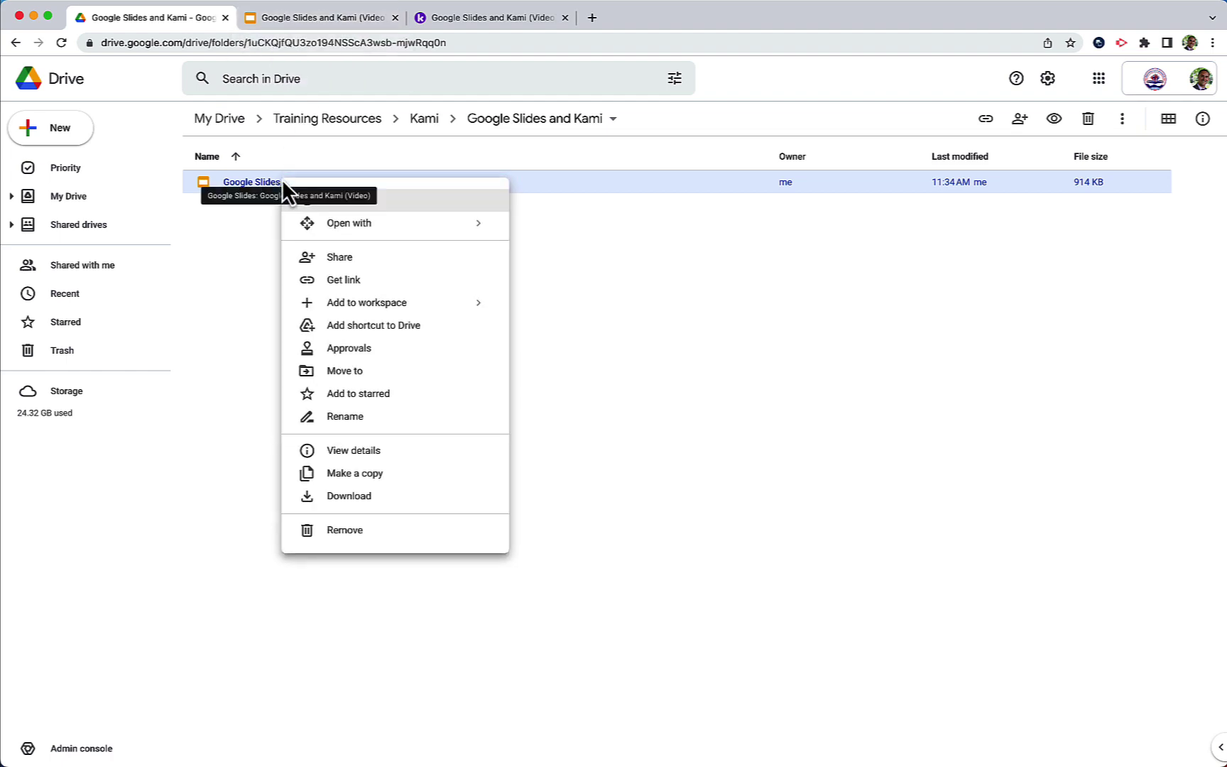
pyautogui.moveTo(369, 231)
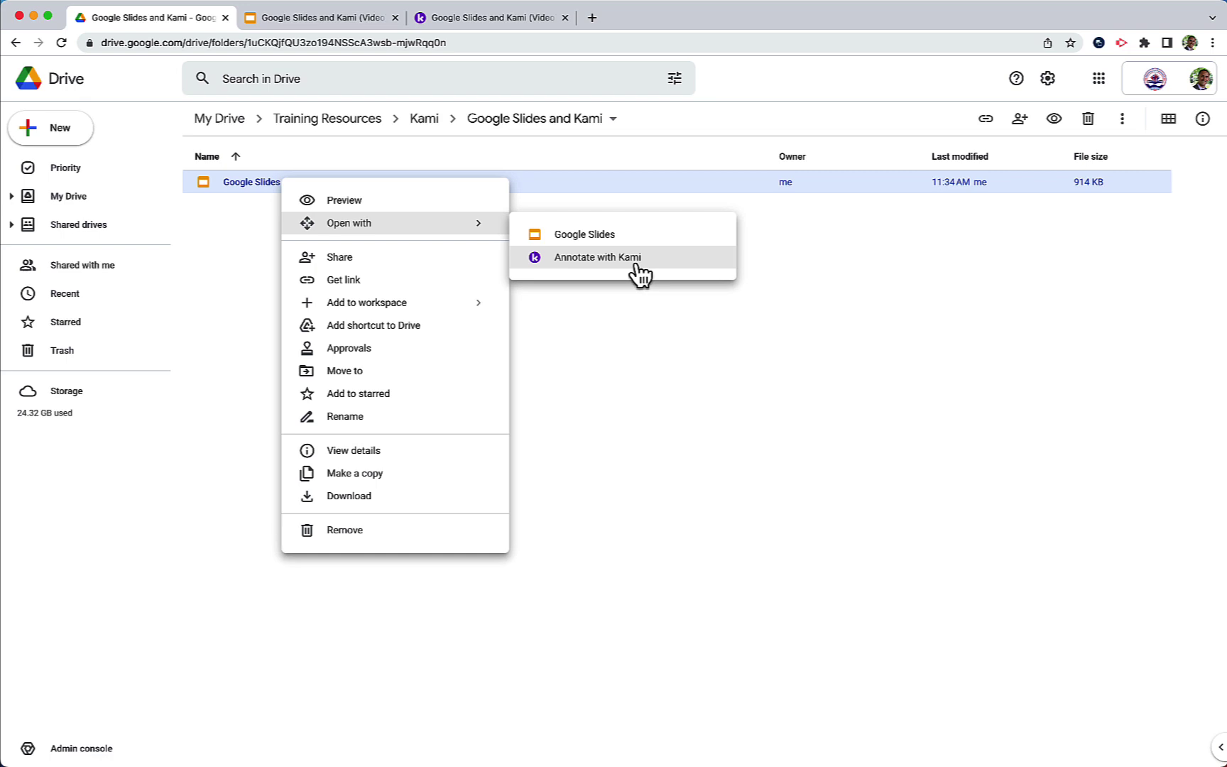
pyautogui.click(653, 327)
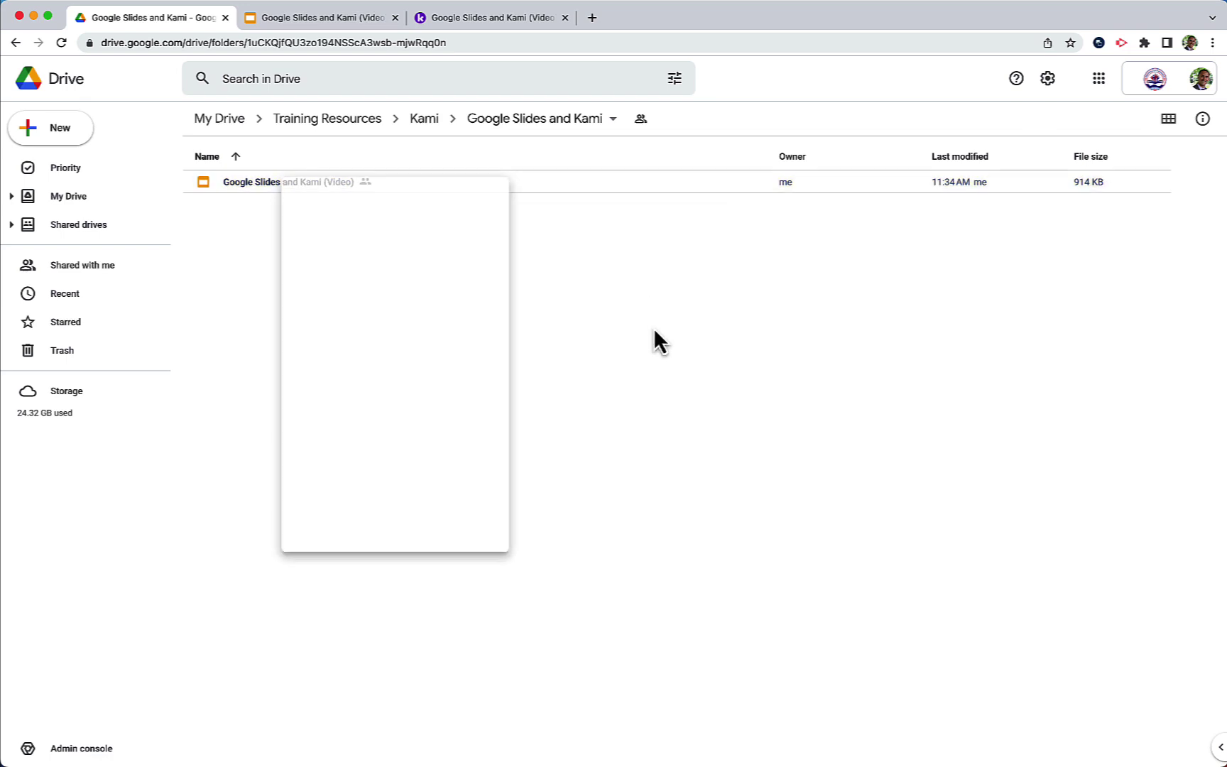
# Step: Go back to the annotated deck in Kami with the circle, arrow and presenter's name
pyautogui.click(340, 22)
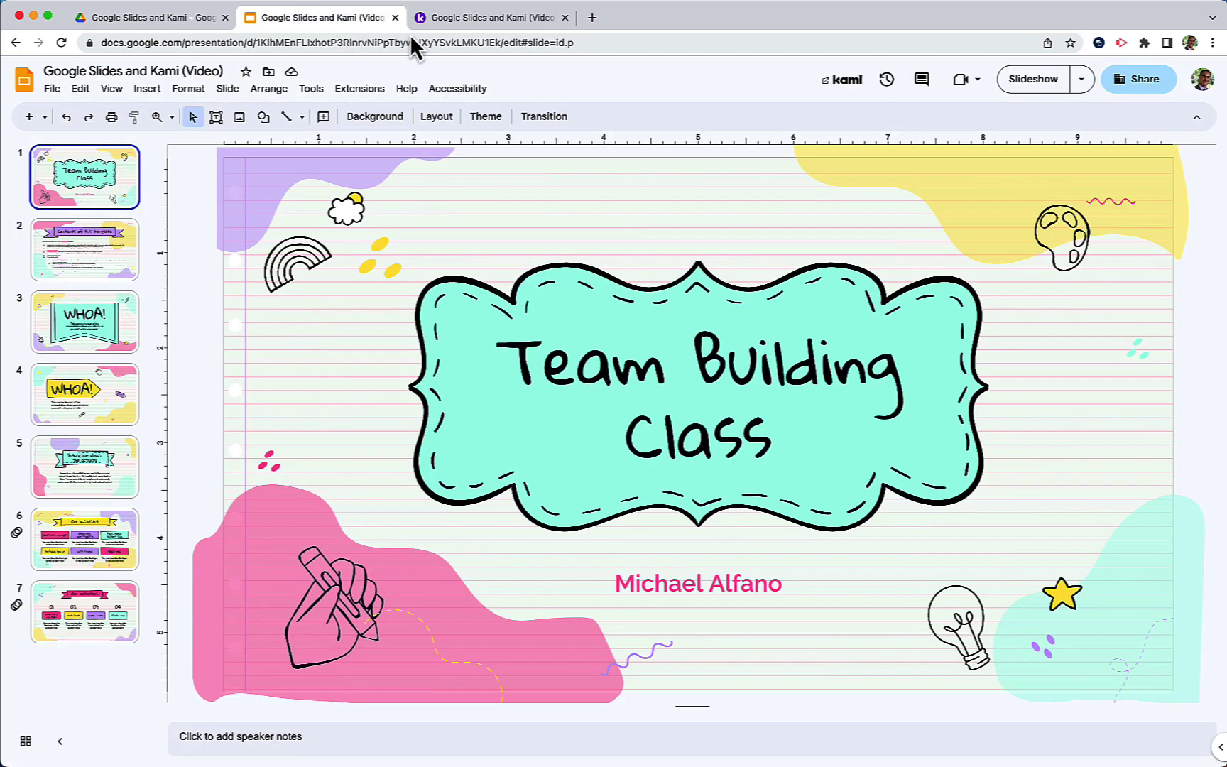
pyautogui.click(443, 28)
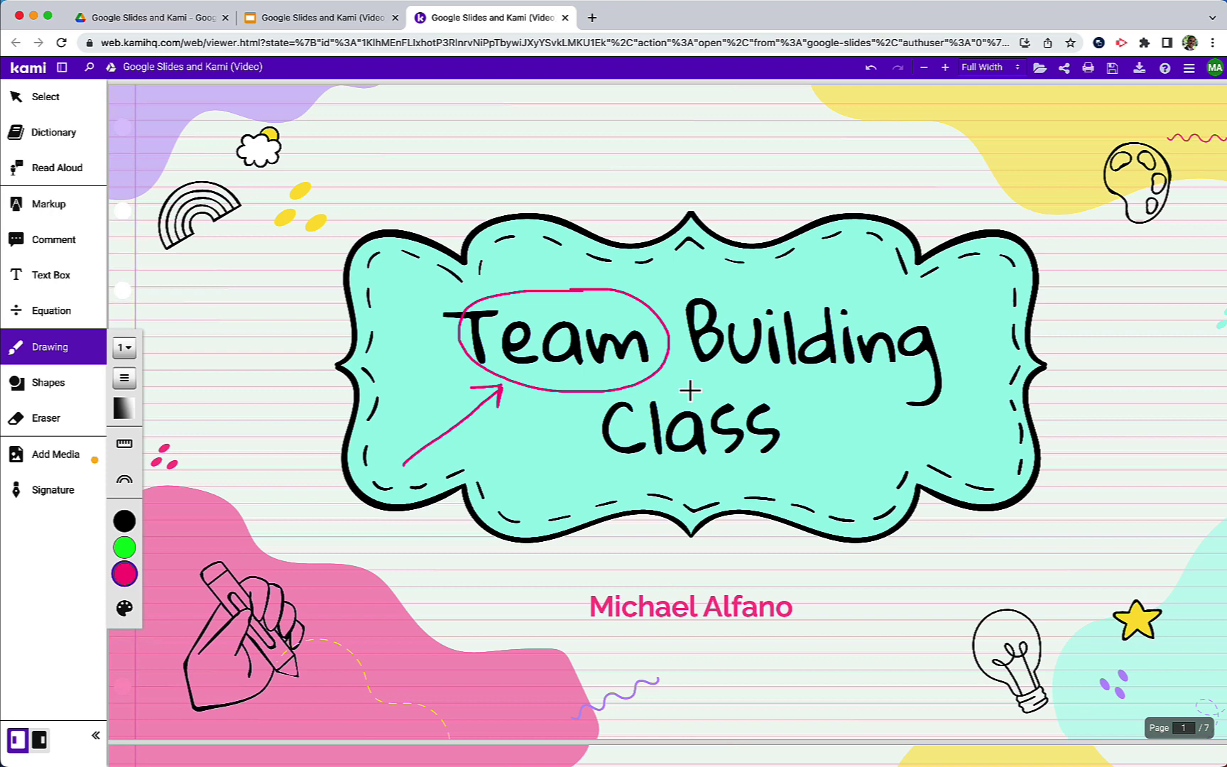
pyautogui.scroll(-5, 689, 390)
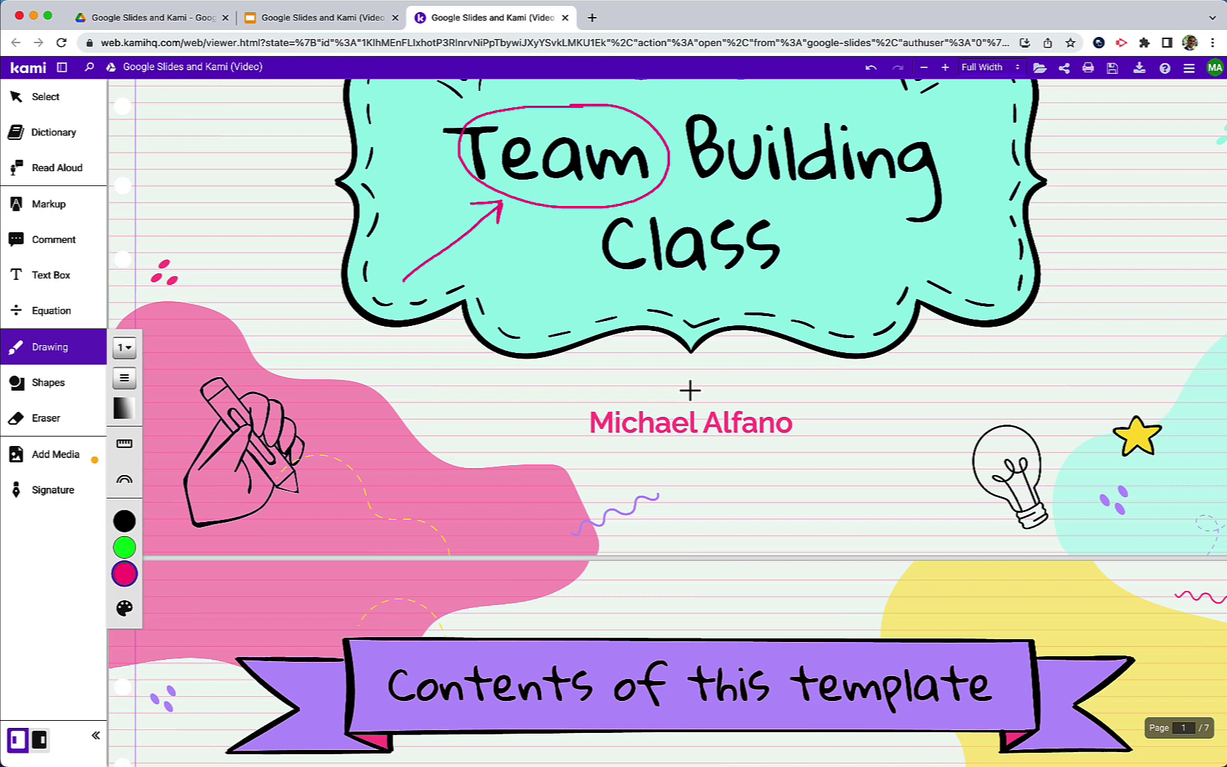